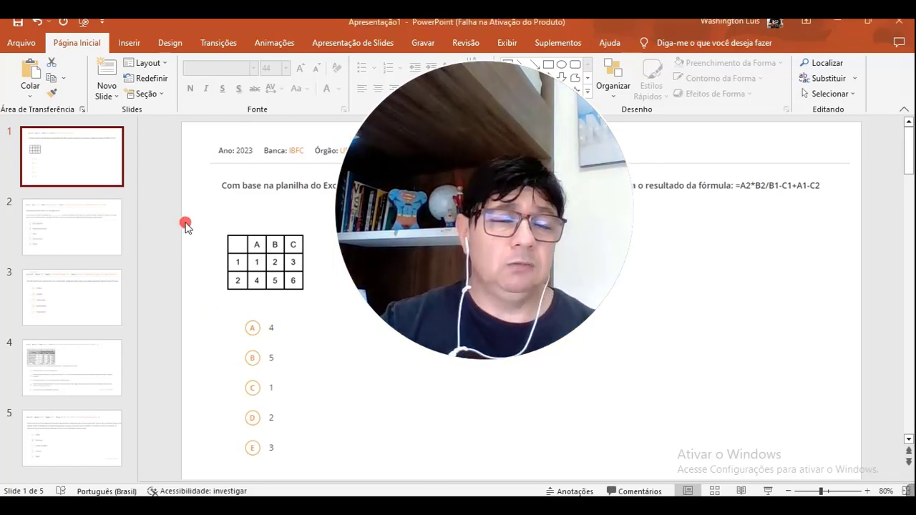
Deselect the question picture and show the Excel formula question slide in Reading View
click(712, 238)
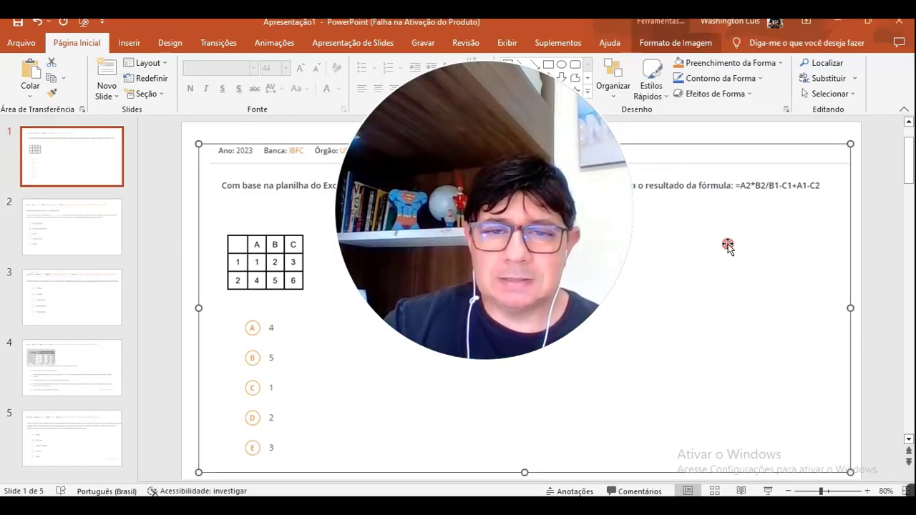
mouse_move(428, 287)
mouse_down()
mouse_move(798, 26)
mouse_move(827, 418)
mouse_up()
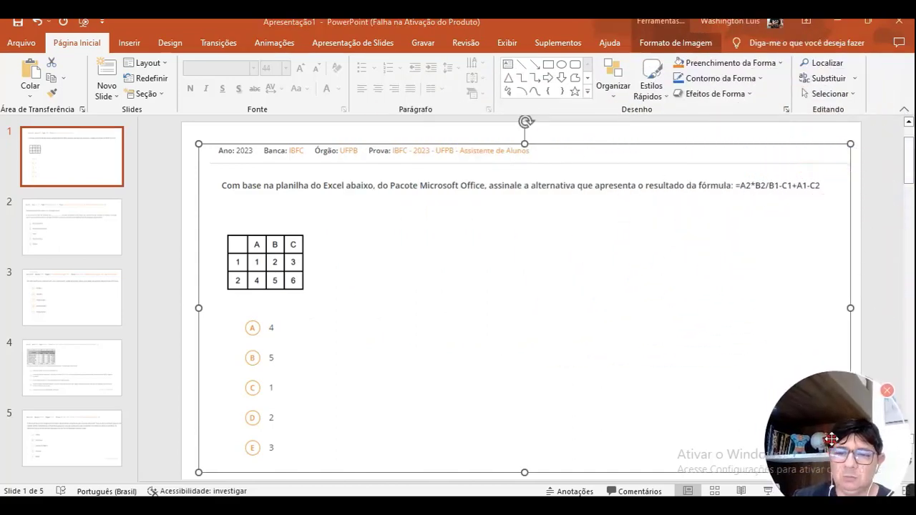
click(168, 148)
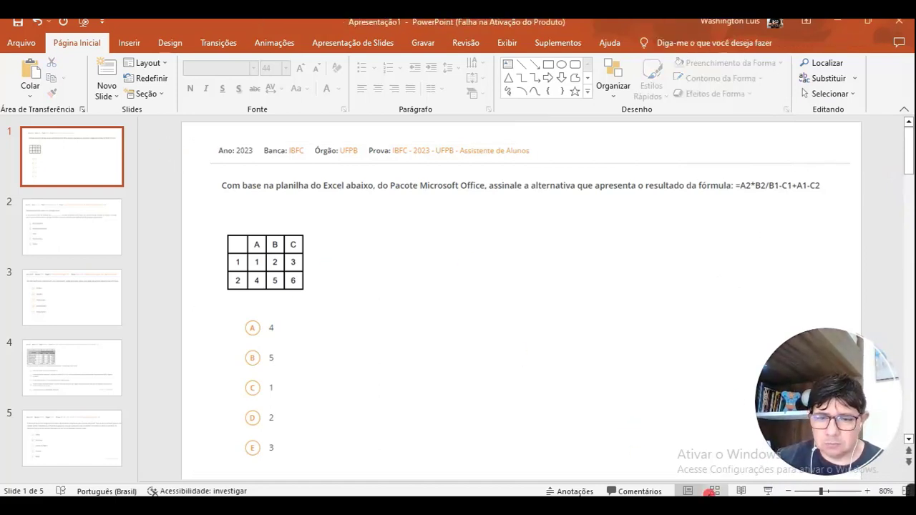
click(742, 491)
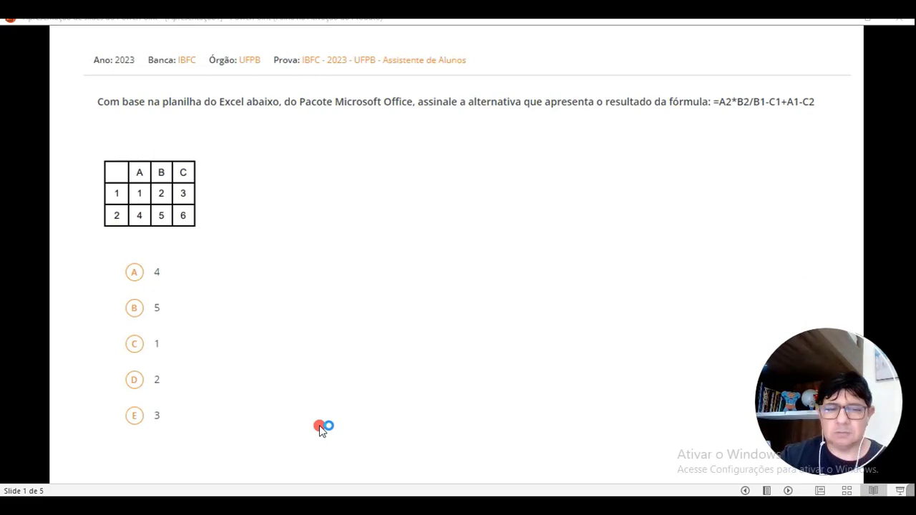
Move the recording controls off the question content and return to the slide in reading view
click(850, 18)
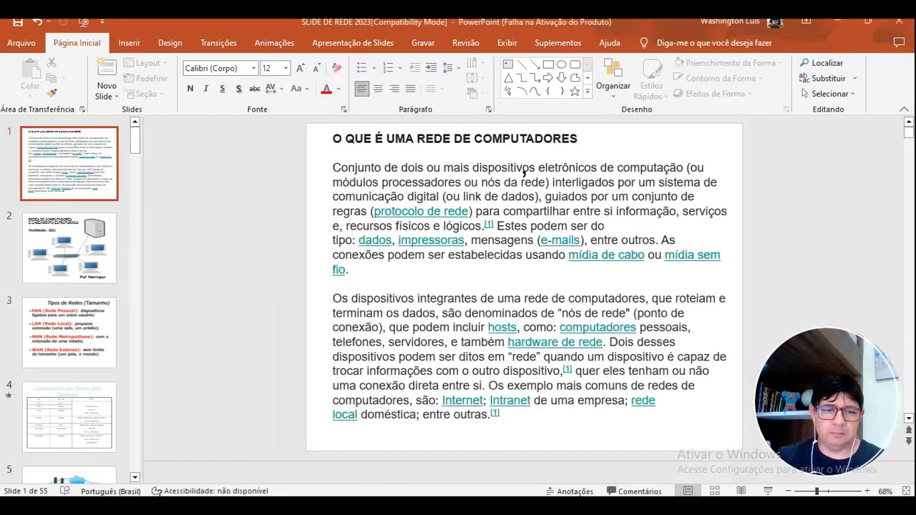
drag(736, 65, 472, 226)
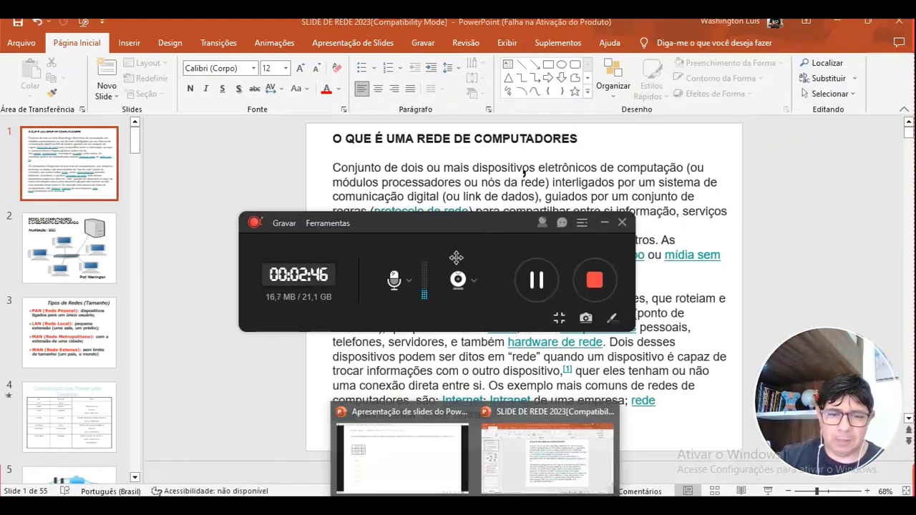
click(442, 469)
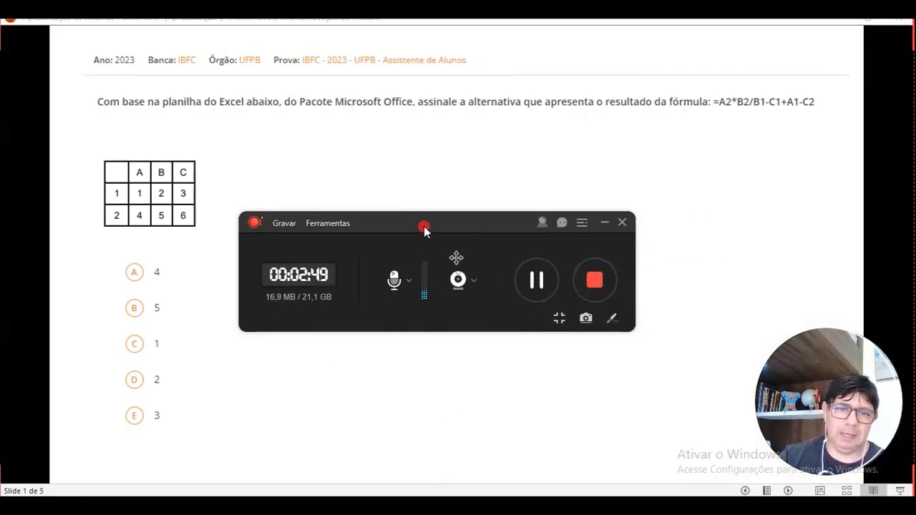
drag(423, 225, 444, 344)
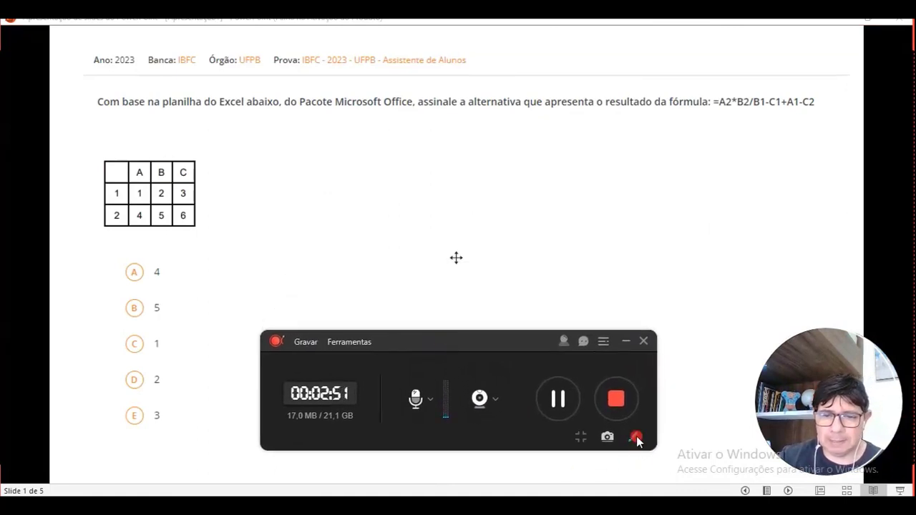
Turn on the recorder's freehand red pen, draw a test stroke, then clear it
click(636, 438)
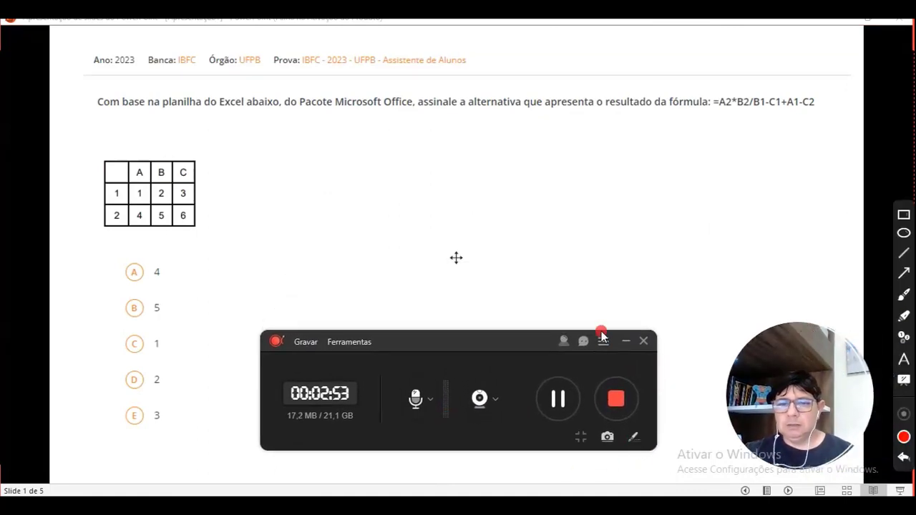
click(626, 342)
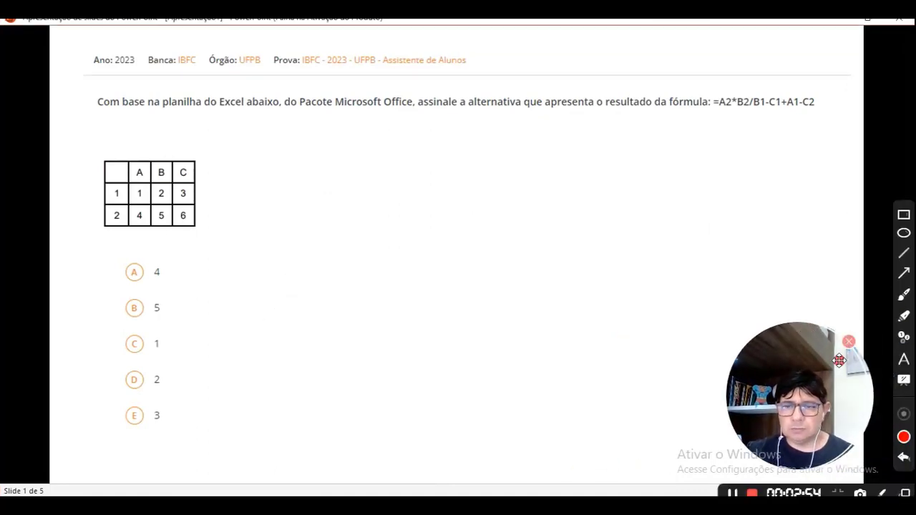
click(904, 300)
mouse_move(693, 290)
mouse_down()
mouse_move(494, 321)
mouse_move(420, 311)
mouse_up()
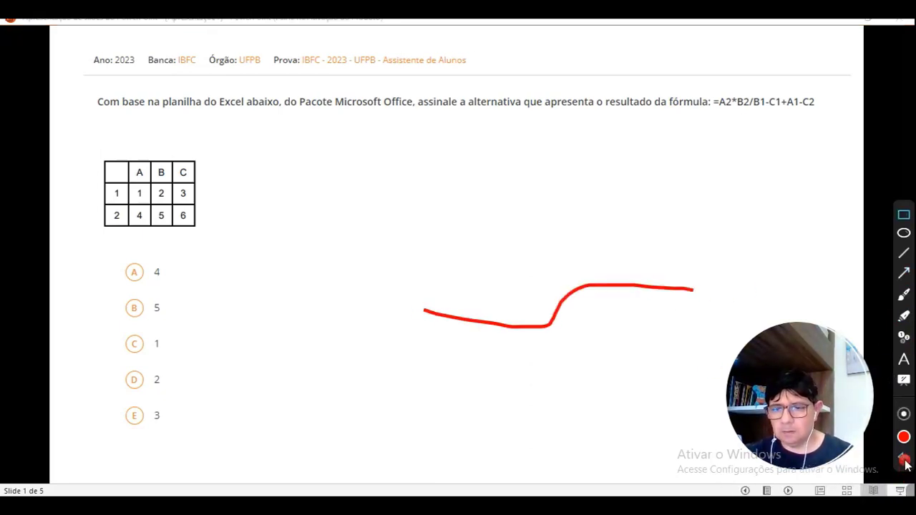
click(905, 461)
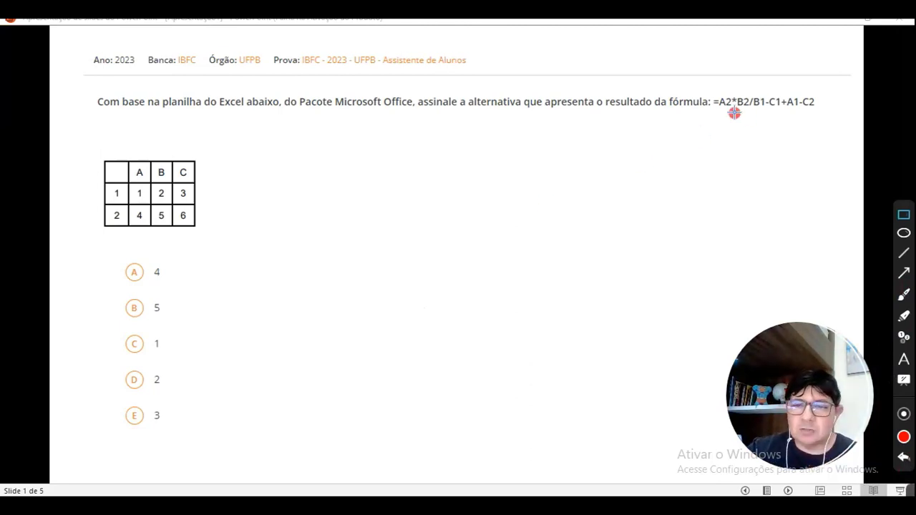
Box the formula =A2*B2/B1-C1+A1-C2 in red and begin an equals sign beside the table
drag(708, 116, 827, 91)
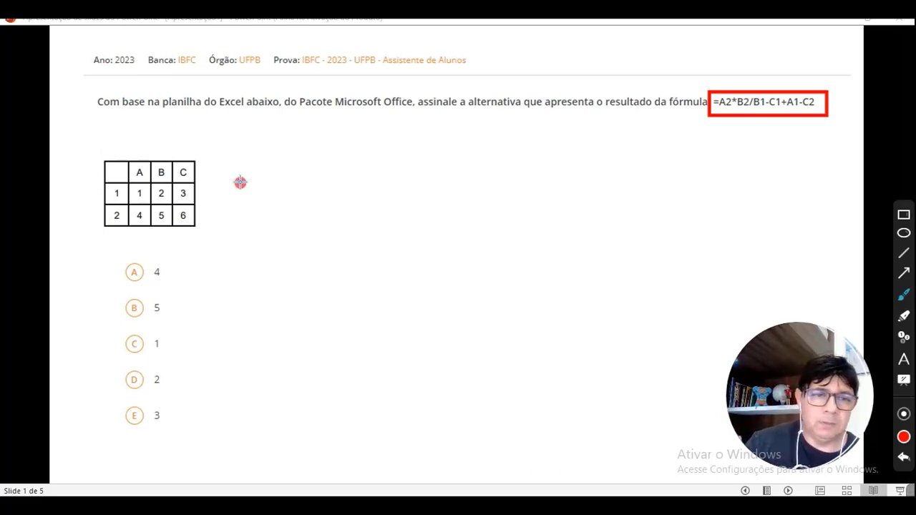
drag(248, 172, 257, 174)
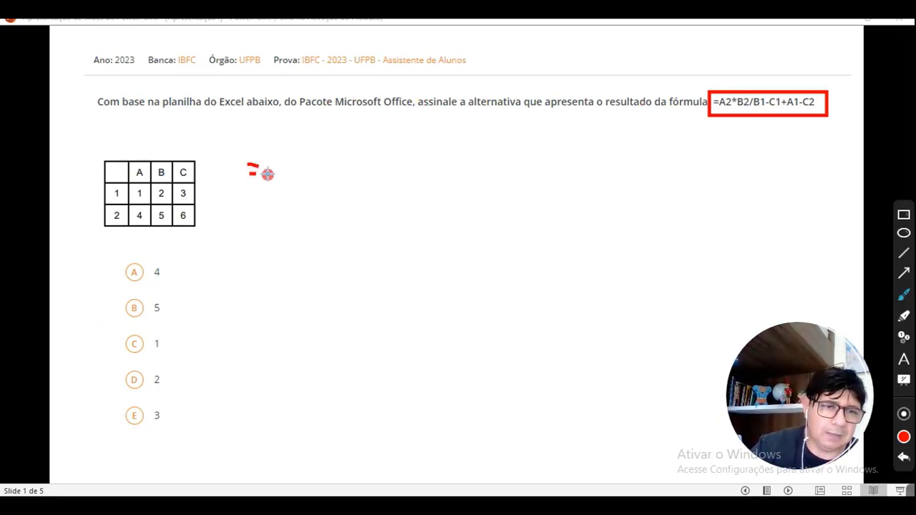
Handwrite 4*5/2 beside the table, substituting the values of A2, B2 and B1
drag(277, 159, 279, 174)
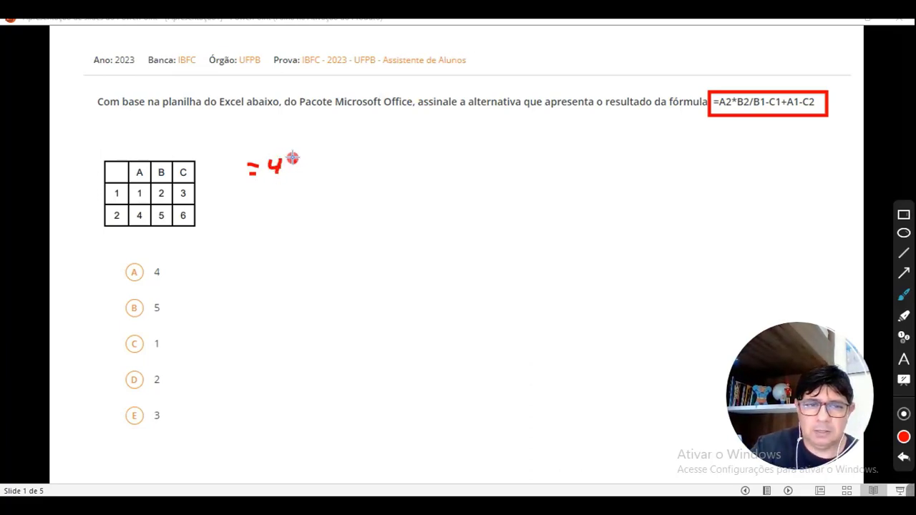
drag(293, 164, 299, 160)
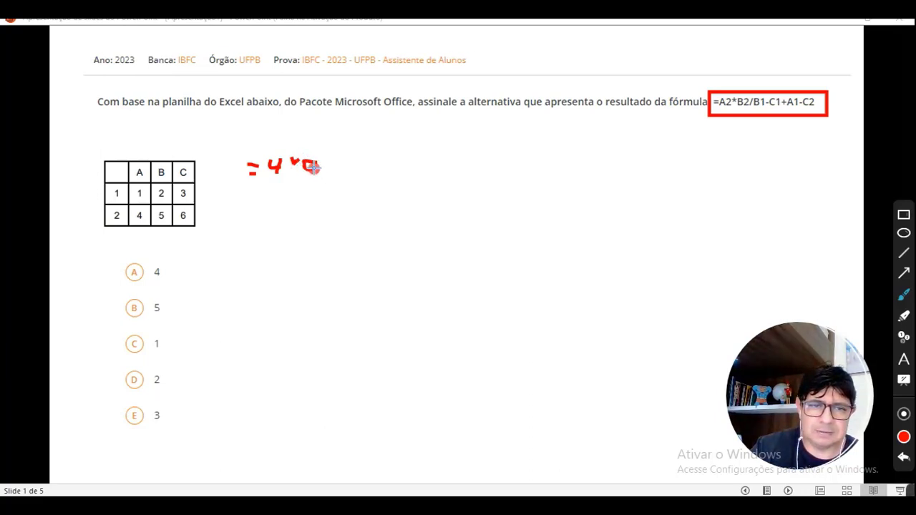
mouse_move(303, 164)
mouse_down()
mouse_move(307, 179)
mouse_move(319, 161)
mouse_up()
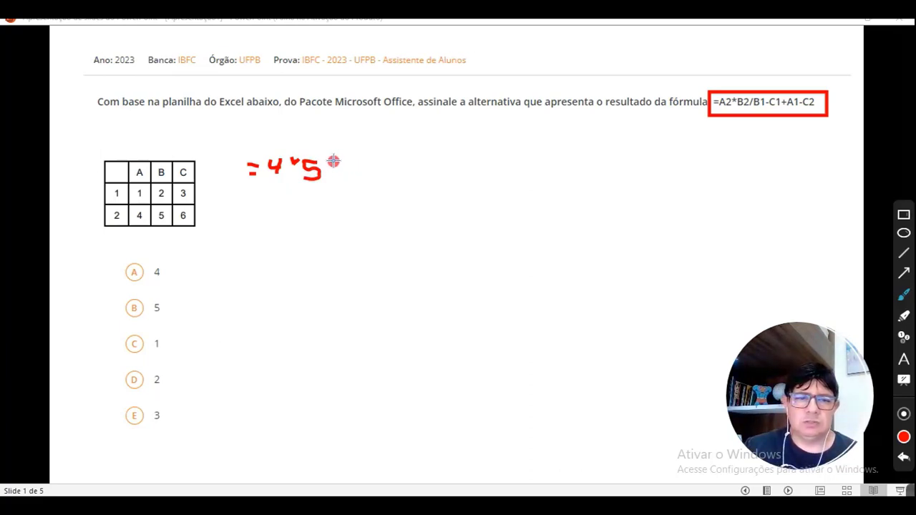
drag(337, 159, 325, 181)
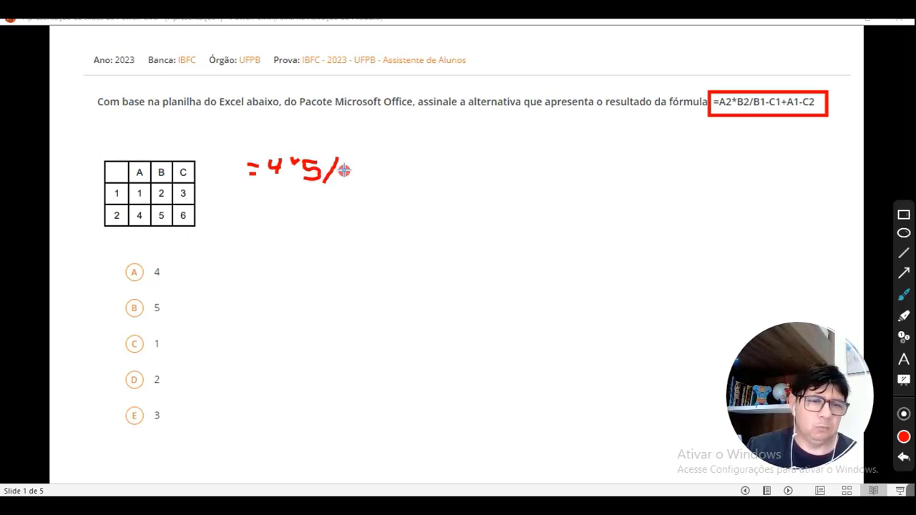
drag(343, 165, 364, 183)
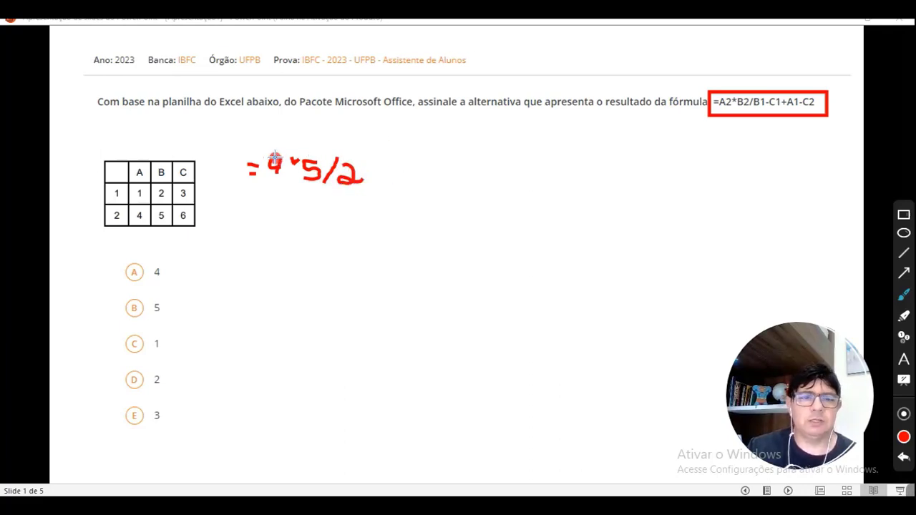
drag(271, 164, 276, 180)
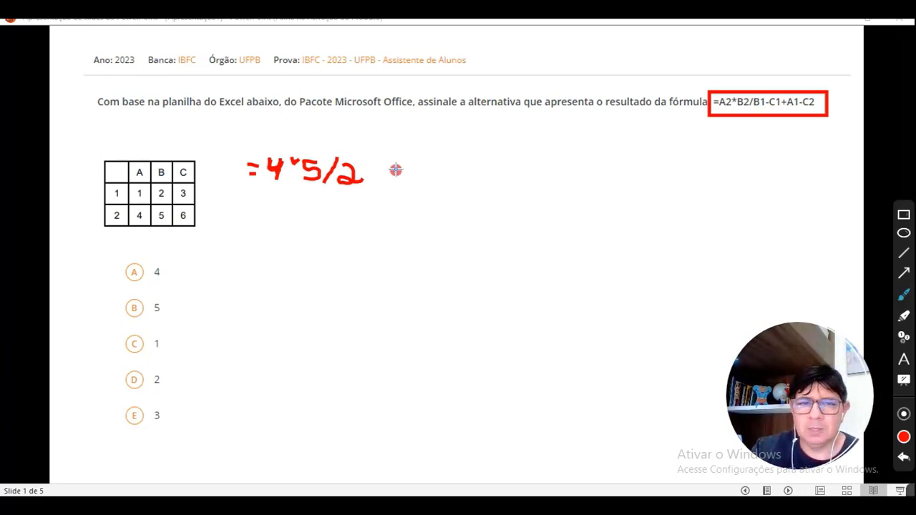
Continue the formula with -3+1-6, then write 20/2-3+1-6 on the line below
drag(375, 172, 385, 173)
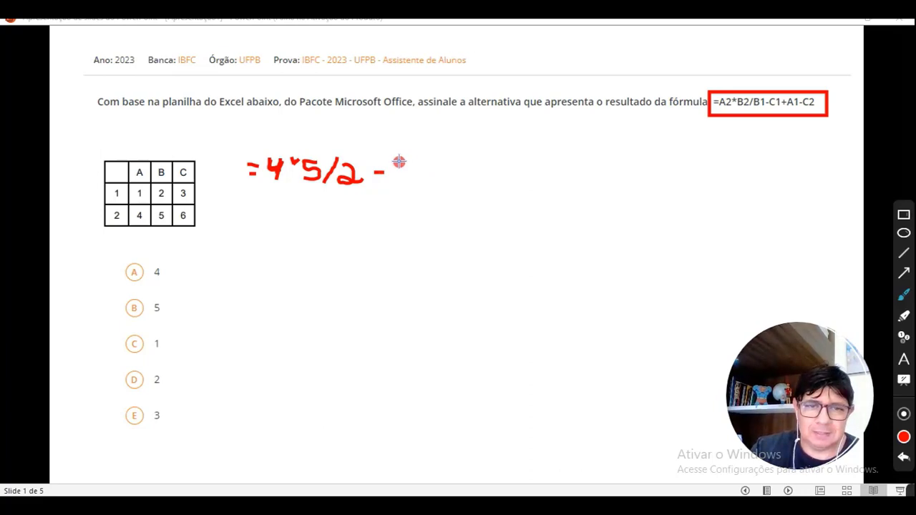
drag(399, 161, 398, 186)
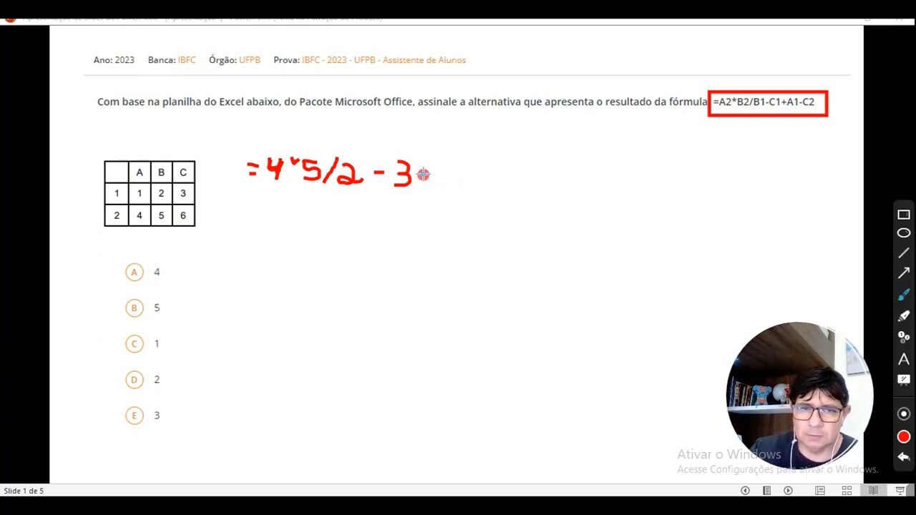
drag(424, 170, 438, 169)
mouse_move(423, 176)
mouse_down()
mouse_move(438, 176)
mouse_move(431, 183)
mouse_up()
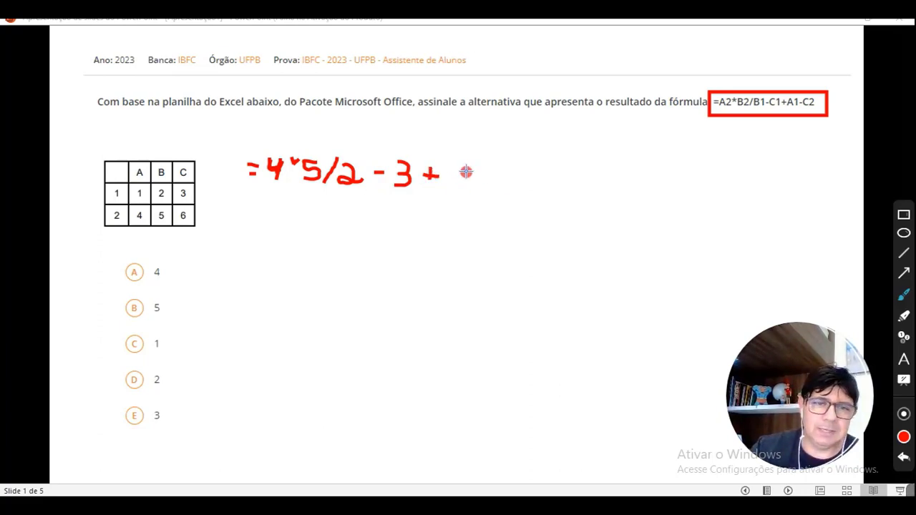
mouse_move(448, 171)
mouse_down()
mouse_move(455, 179)
mouse_move(446, 187)
mouse_move(461, 189)
mouse_move(478, 174)
mouse_up()
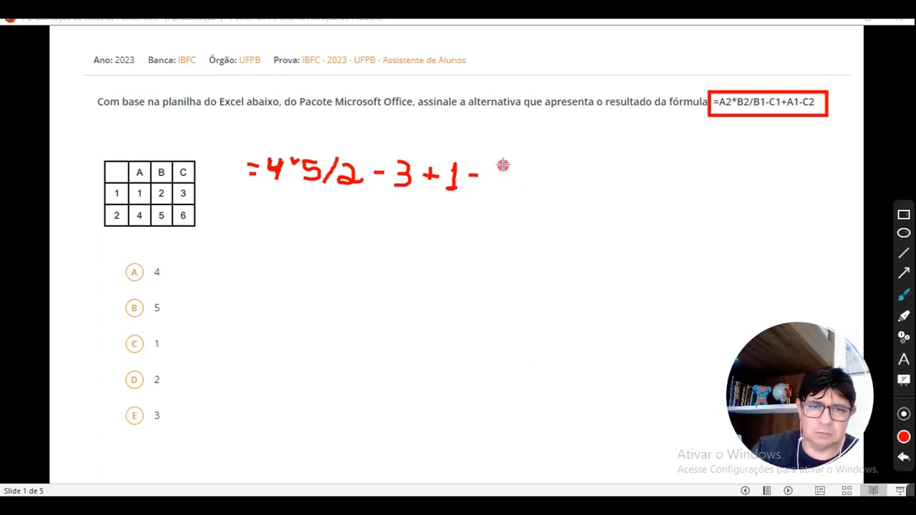
mouse_move(503, 165)
mouse_down()
mouse_move(484, 185)
mouse_move(489, 179)
mouse_up()
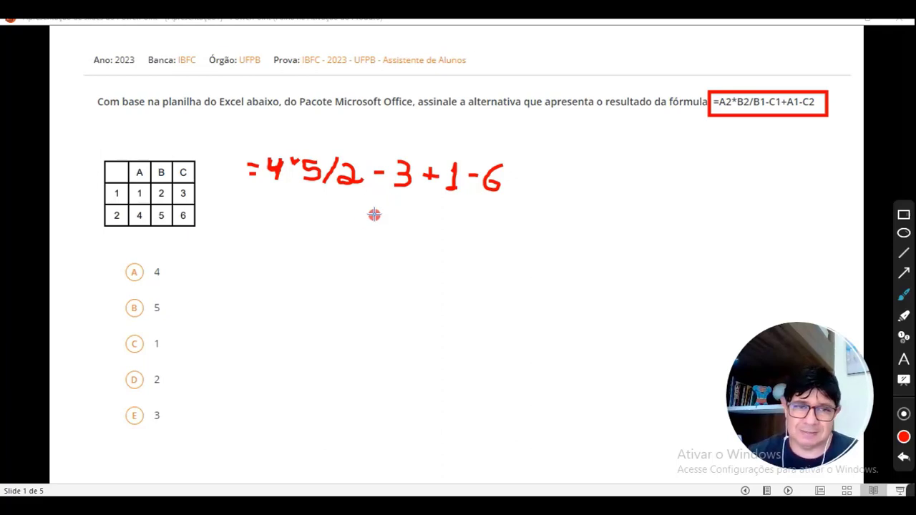
mouse_move(277, 208)
mouse_down()
mouse_move(288, 225)
mouse_move(300, 213)
mouse_move(338, 228)
mouse_move(395, 209)
mouse_move(384, 229)
mouse_move(428, 219)
mouse_move(438, 230)
mouse_move(483, 227)
mouse_up()
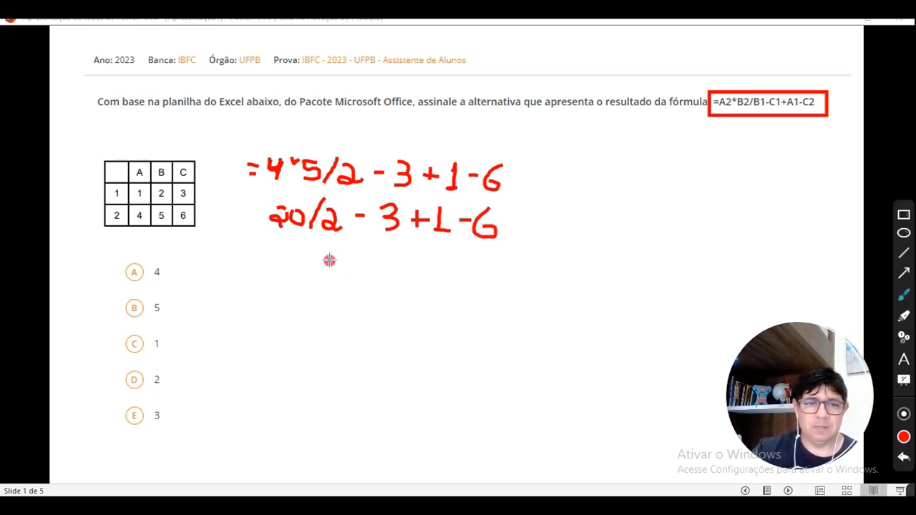
Write 10-3+1-6, then 7-5, and circle the final result 2 below the working
mouse_move(302, 255)
mouse_down()
mouse_move(302, 281)
mouse_move(320, 282)
mouse_move(318, 258)
mouse_move(376, 267)
mouse_move(378, 282)
mouse_move(420, 271)
mouse_move(428, 286)
mouse_move(474, 269)
mouse_move(489, 281)
mouse_move(478, 279)
mouse_up()
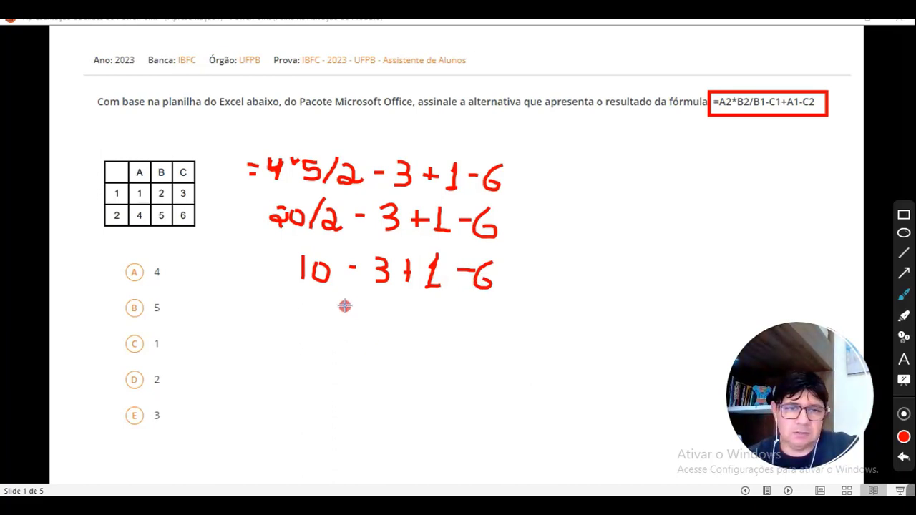
mouse_move(341, 311)
mouse_down()
mouse_move(362, 311)
mouse_move(355, 331)
mouse_up()
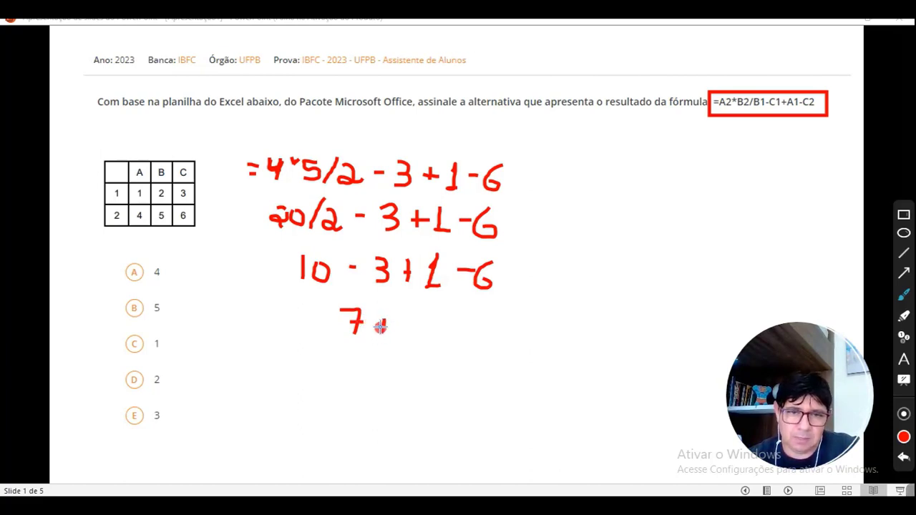
drag(384, 320, 384, 333)
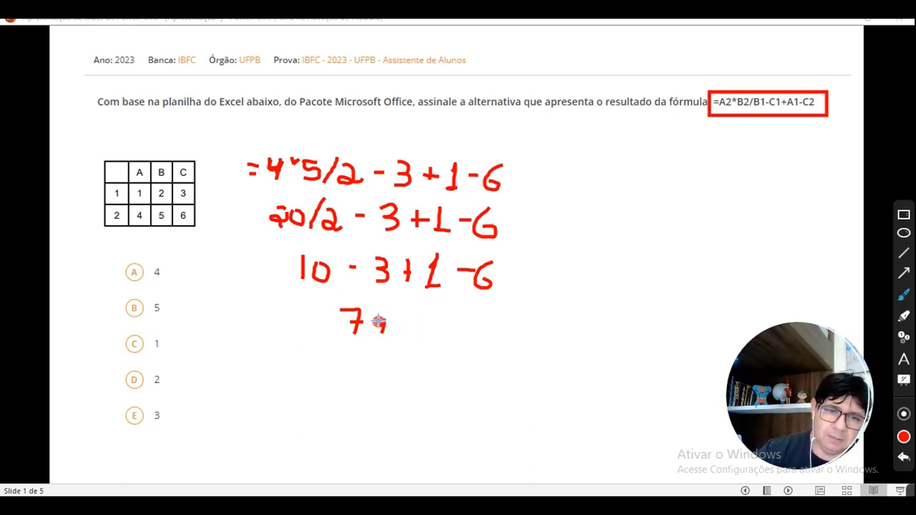
mouse_move(378, 325)
mouse_down()
mouse_move(419, 332)
mouse_move(404, 343)
mouse_up()
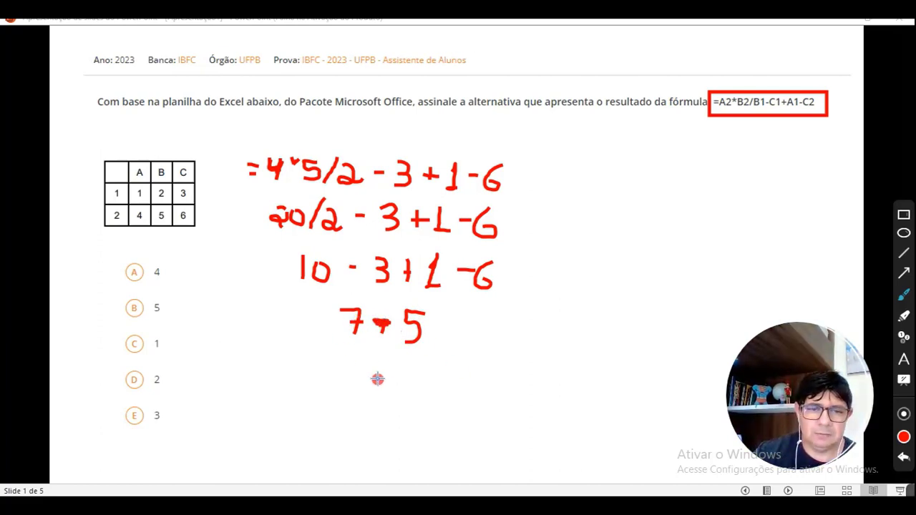
drag(374, 373, 395, 399)
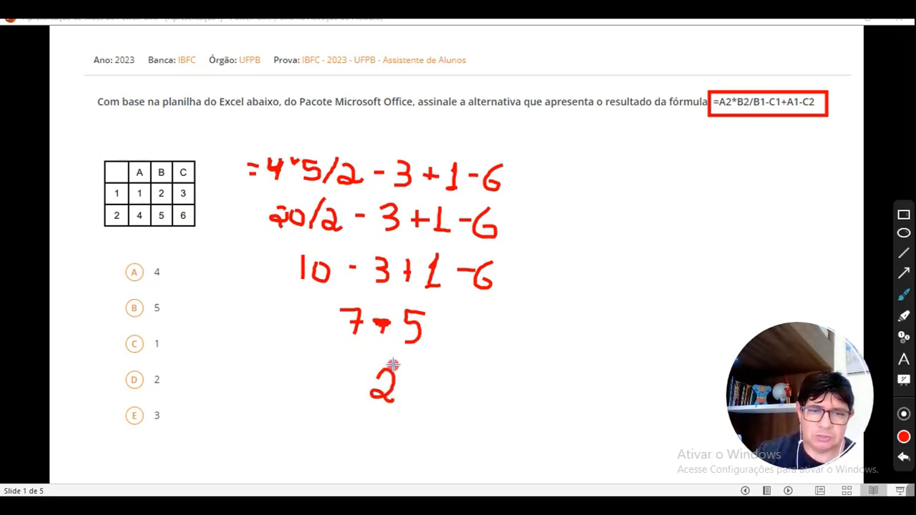
drag(393, 366, 373, 358)
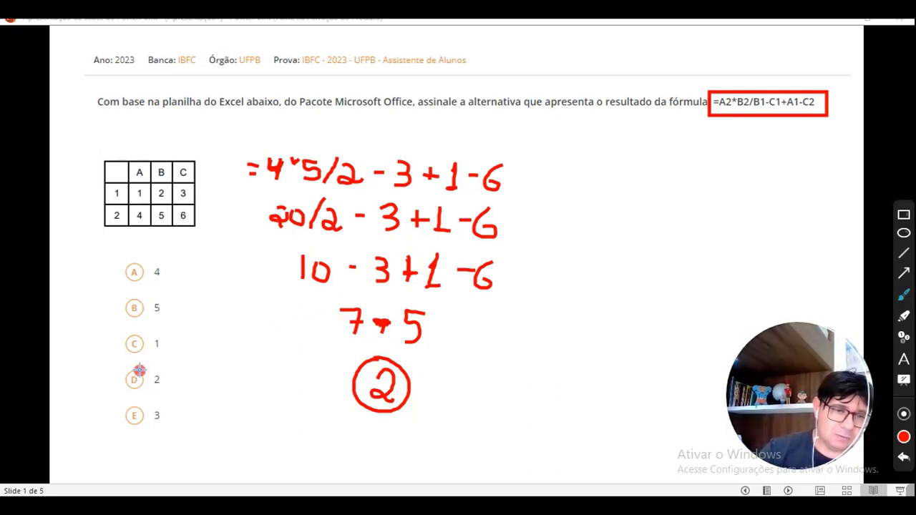
Draw a red circle around option D (2) as the correct answer
mouse_move(139, 370)
mouse_down()
mouse_move(127, 374)
mouse_move(129, 386)
mouse_move(160, 362)
mouse_move(123, 370)
mouse_up()
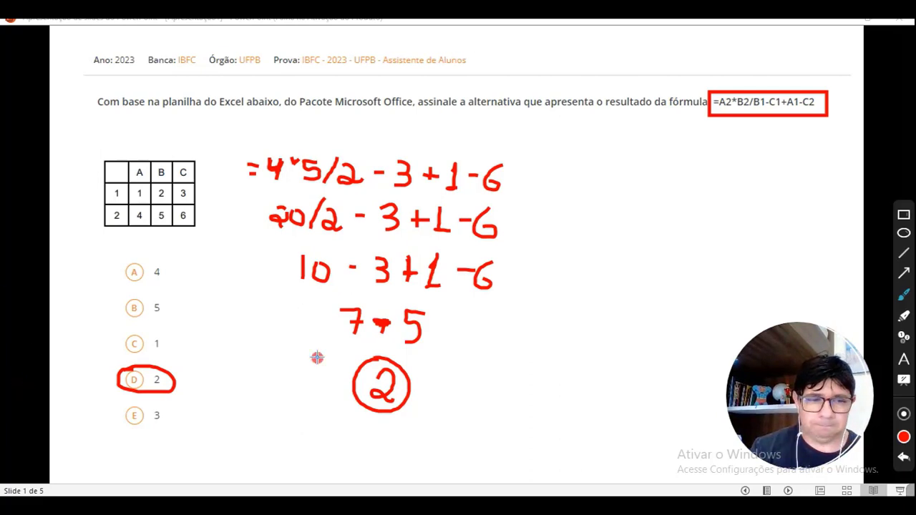
Undo every red ink stroke, then advance to slide 2's question on Excel documents
click(905, 458)
click(905, 458)
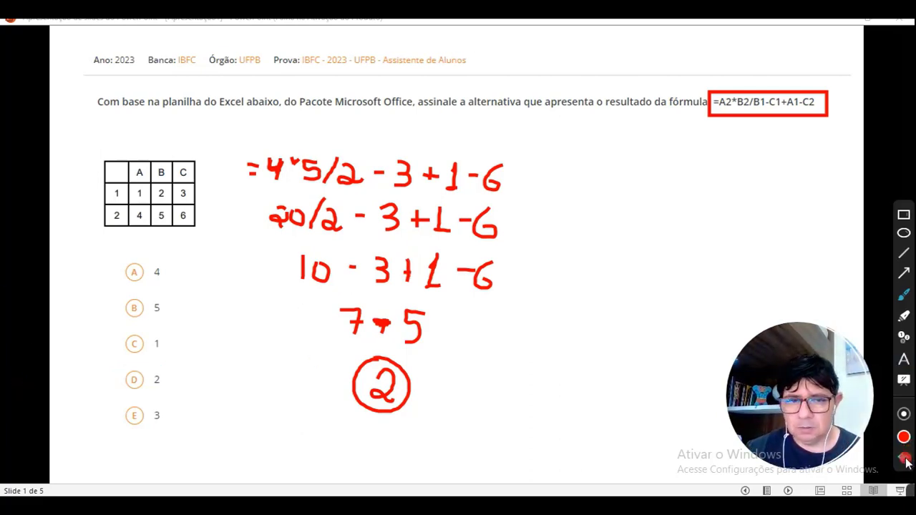
click(905, 458)
click(904, 458)
click(905, 458)
click(905, 458)
click(905, 458)
click(905, 458)
click(904, 458)
click(905, 458)
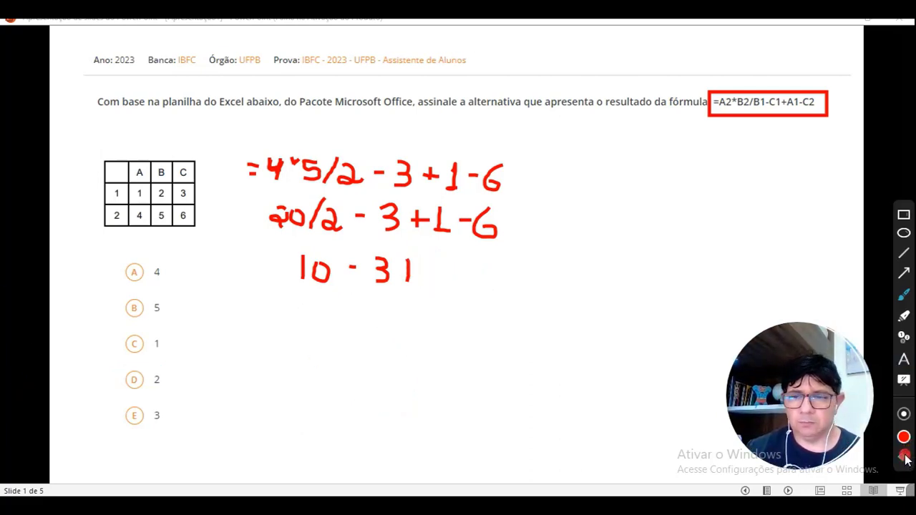
click(905, 458)
click(905, 458)
click(905, 458)
click(905, 458)
click(905, 458)
click(905, 458)
click(905, 458)
click(905, 458)
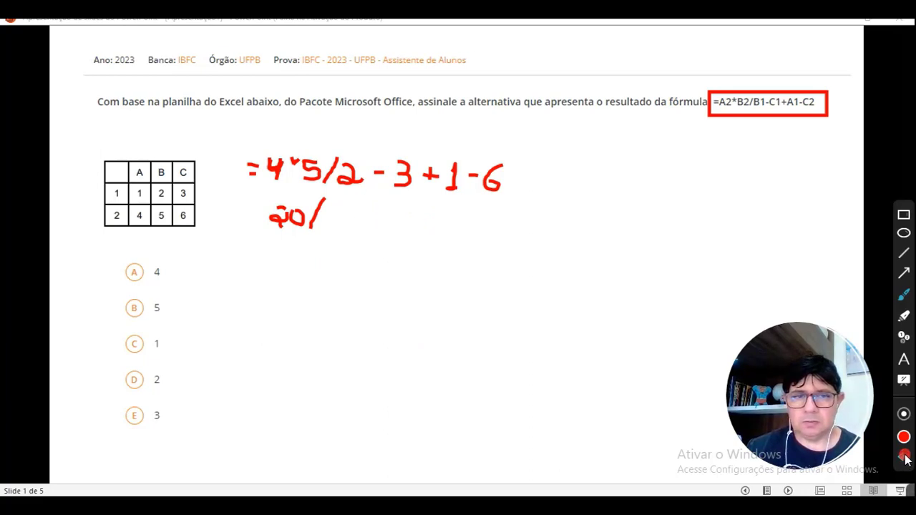
click(905, 458)
click(905, 458)
click(905, 458)
click(905, 459)
click(905, 458)
click(905, 458)
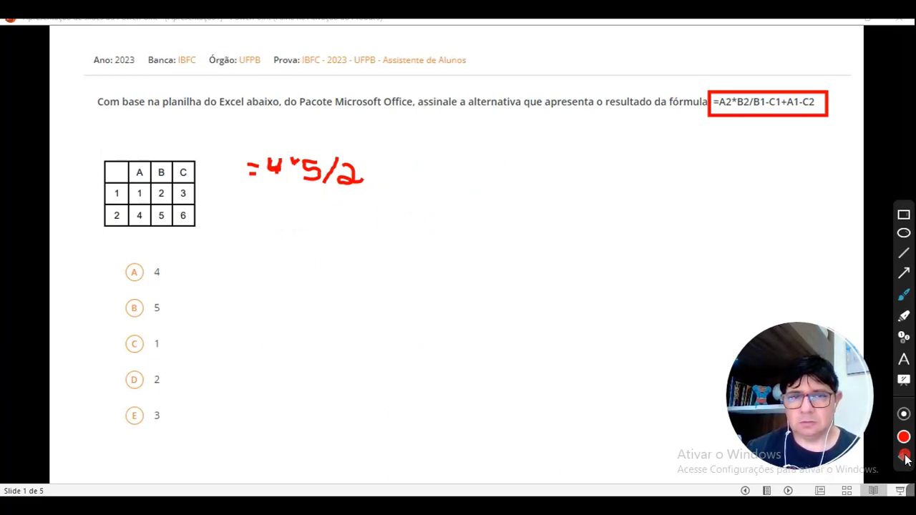
click(905, 458)
click(905, 458)
click(905, 458)
click(905, 458)
click(905, 458)
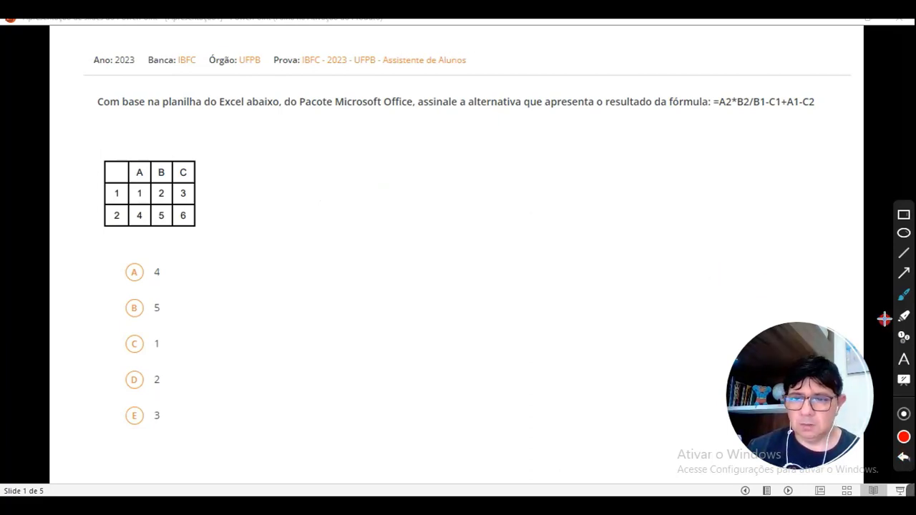
click(612, 286)
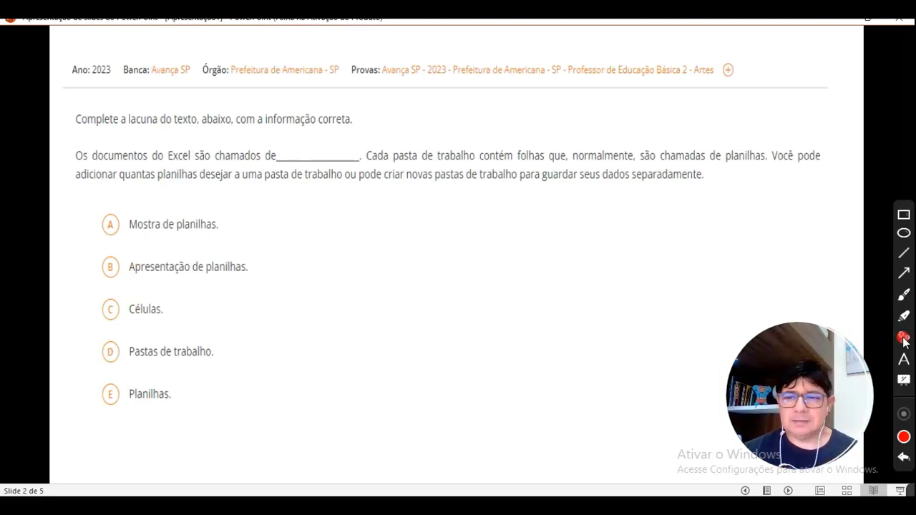
Switch from the red pen to the laser pointer on slide 2
click(905, 294)
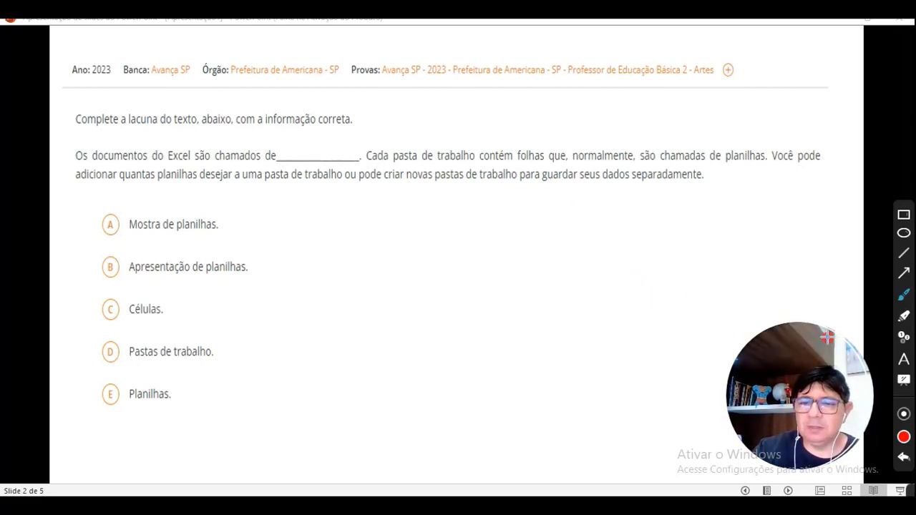
click(831, 306)
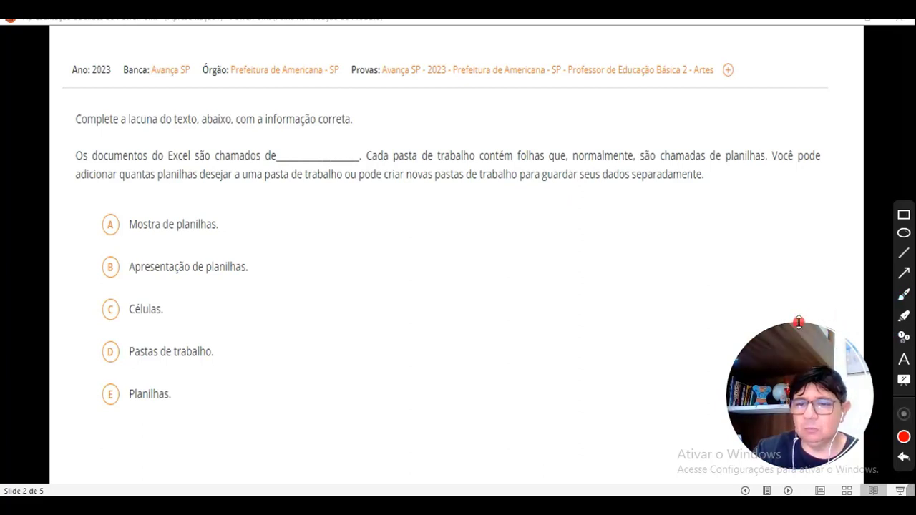
scroll(790, 328, up, 2)
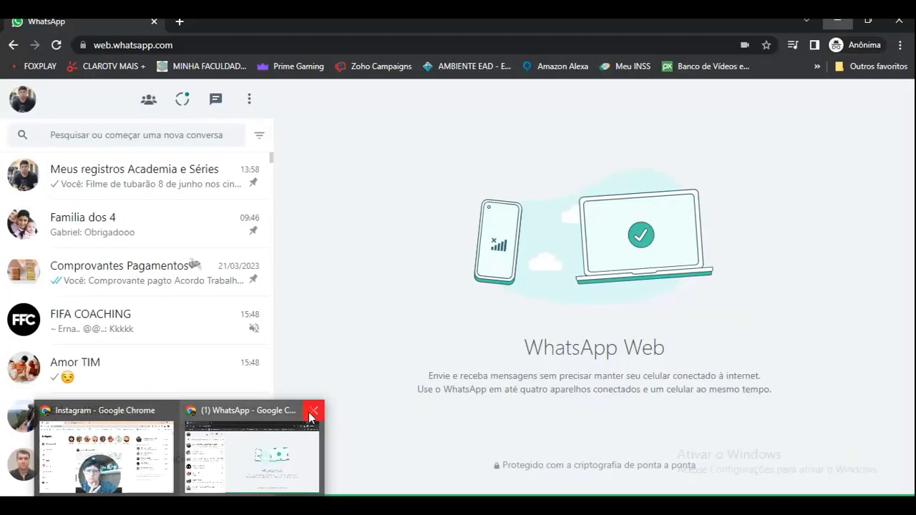
Close the WhatsApp Web Chrome window to bring slide 2 back into view
click(313, 411)
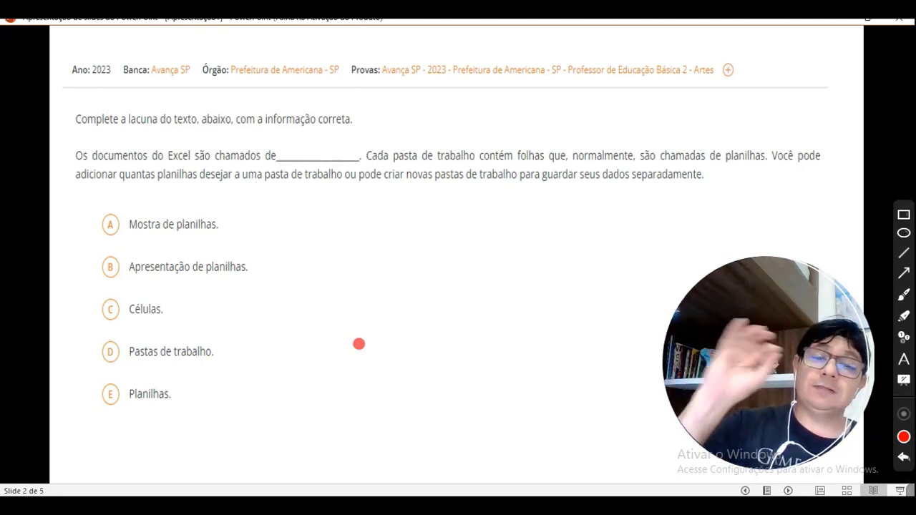
click(905, 294)
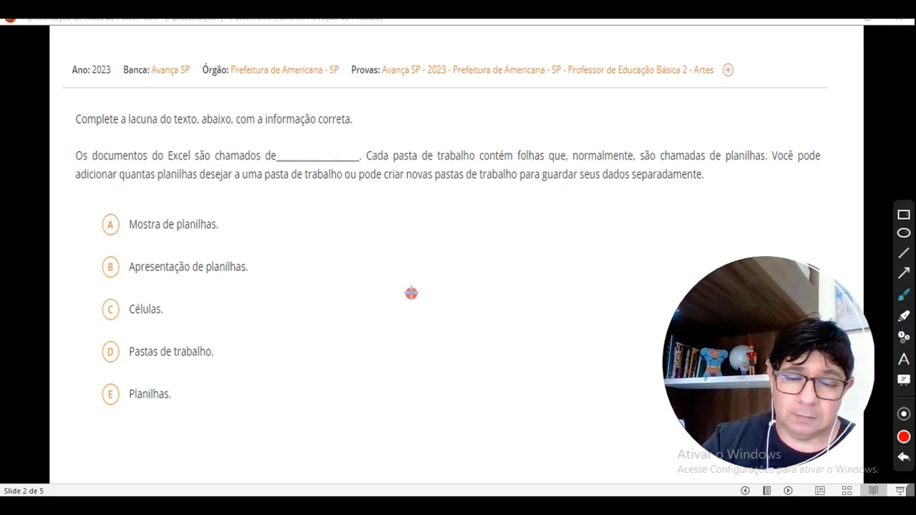
drag(417, 275, 430, 263)
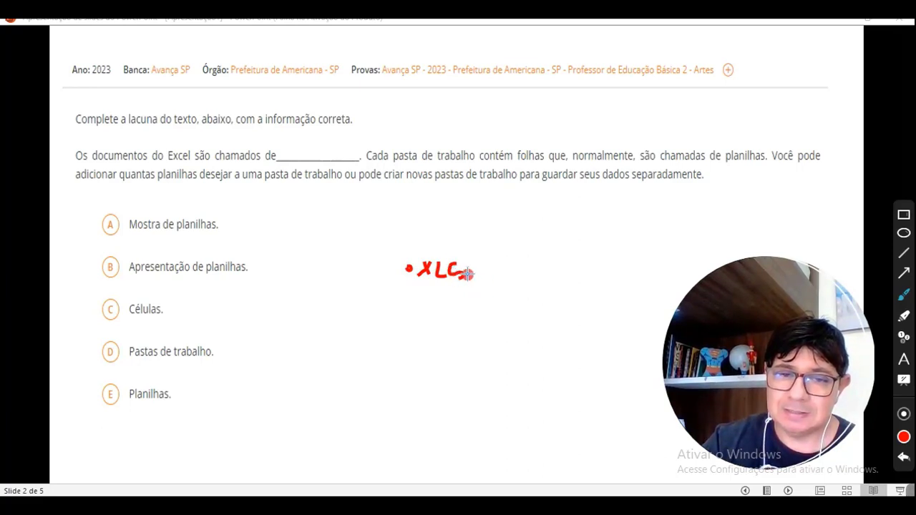
mouse_move(467, 273)
mouse_down()
mouse_move(479, 260)
mouse_move(477, 276)
mouse_up()
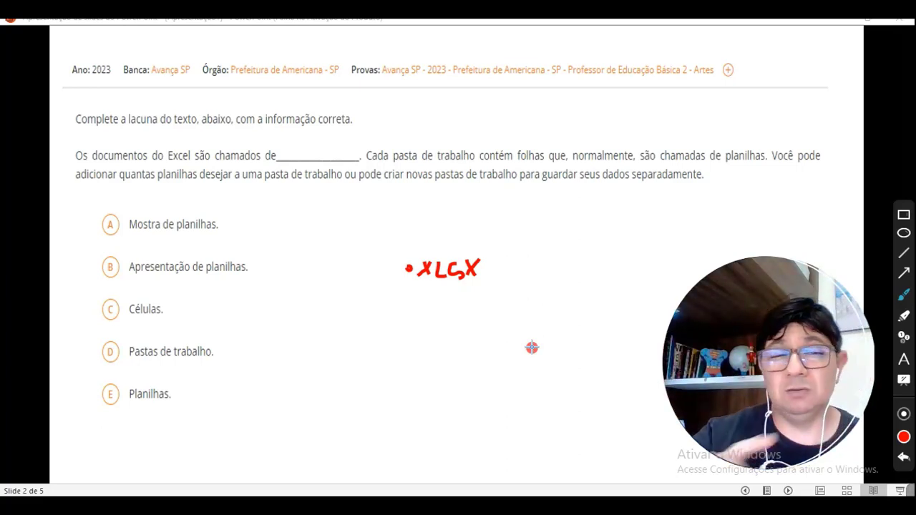
mouse_move(123, 338)
mouse_down()
mouse_move(82, 344)
mouse_move(170, 374)
mouse_move(56, 346)
mouse_up()
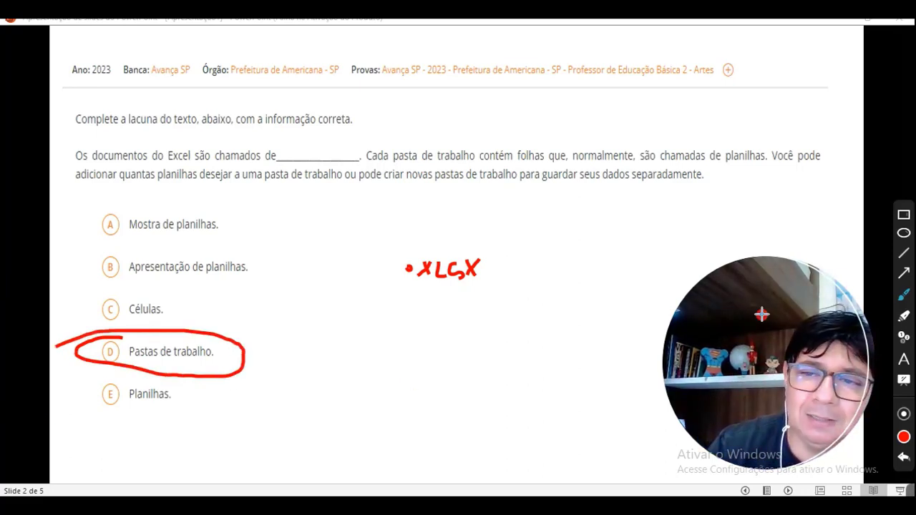
click(900, 459)
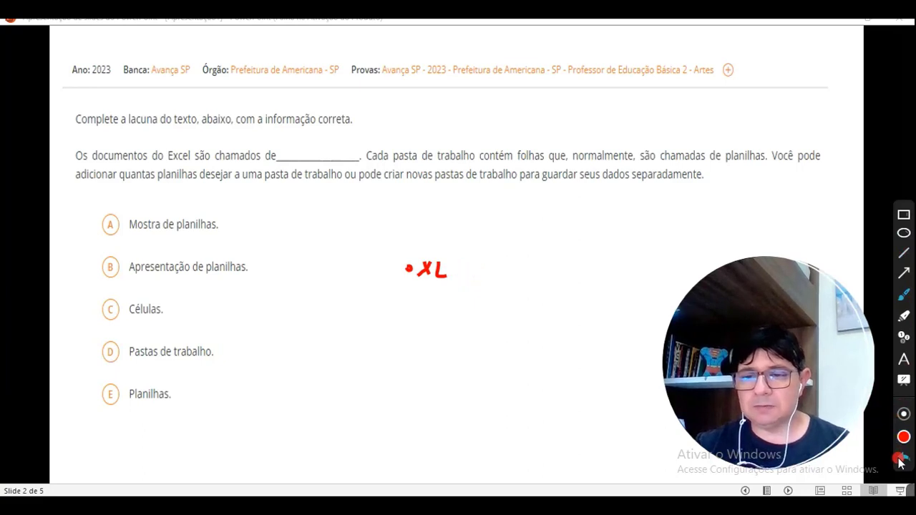
click(900, 460)
click(900, 460)
click(900, 459)
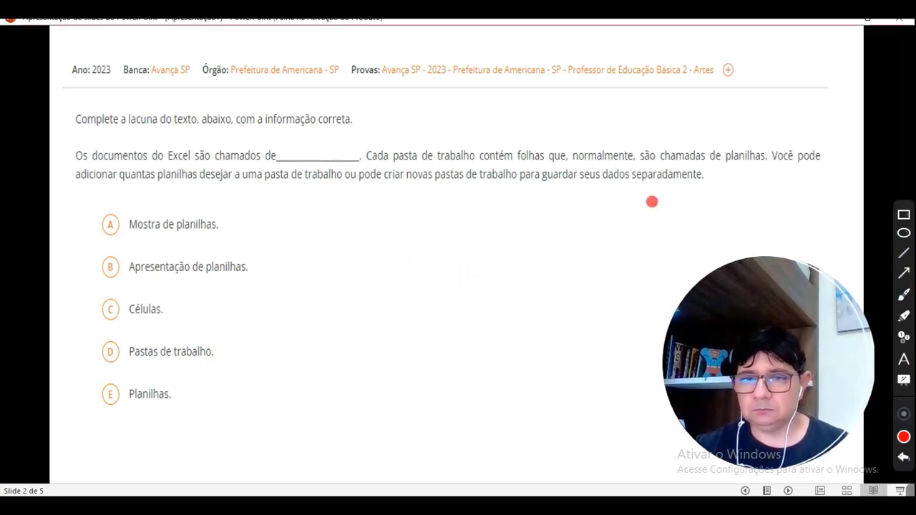
Go to slide 3 and circle option A, =hoje( ), with the red pen
key(Right)
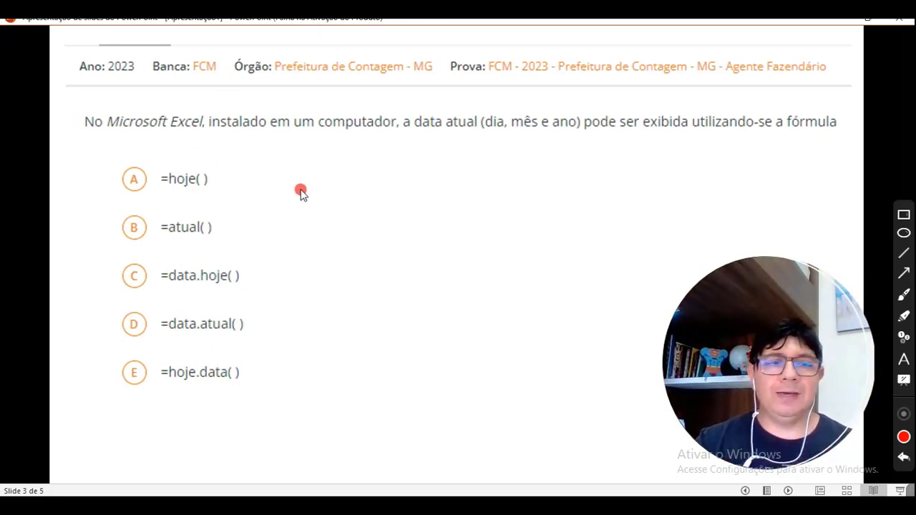
click(904, 295)
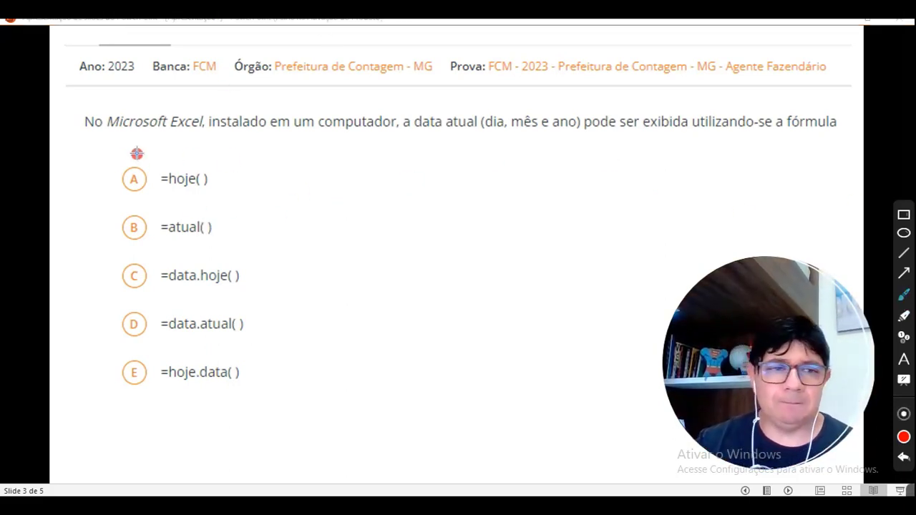
mouse_move(137, 153)
mouse_down()
mouse_move(174, 198)
mouse_move(108, 162)
mouse_up()
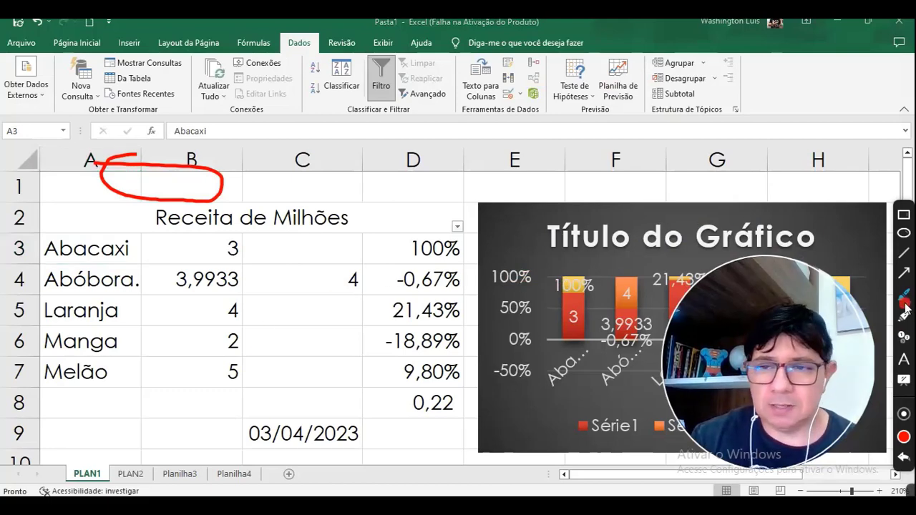
Try entering =DATA() in cell C19 and dismiss the formula error it raises
scroll(306, 297, down, 4)
scroll(305, 297, down, 2)
scroll(303, 297, up, 1)
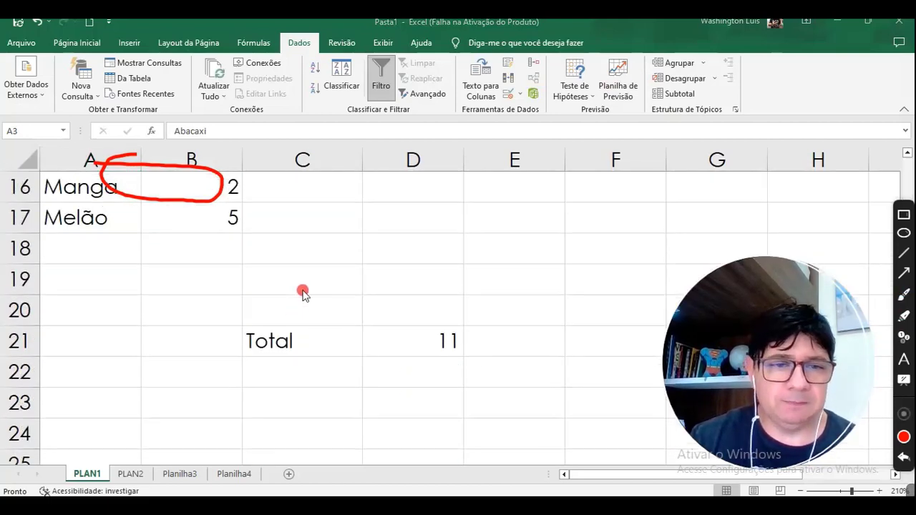
click(312, 283)
text(=d)
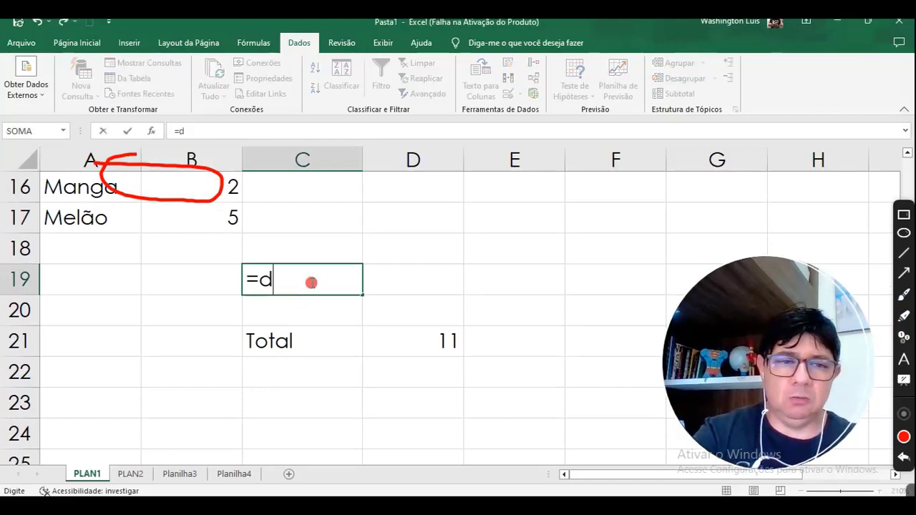
text(ata())
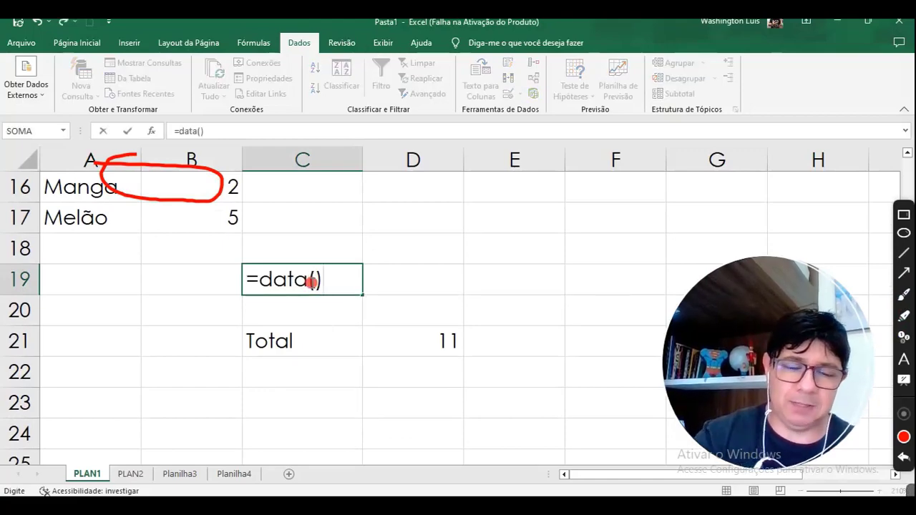
key(Return)
click(434, 332)
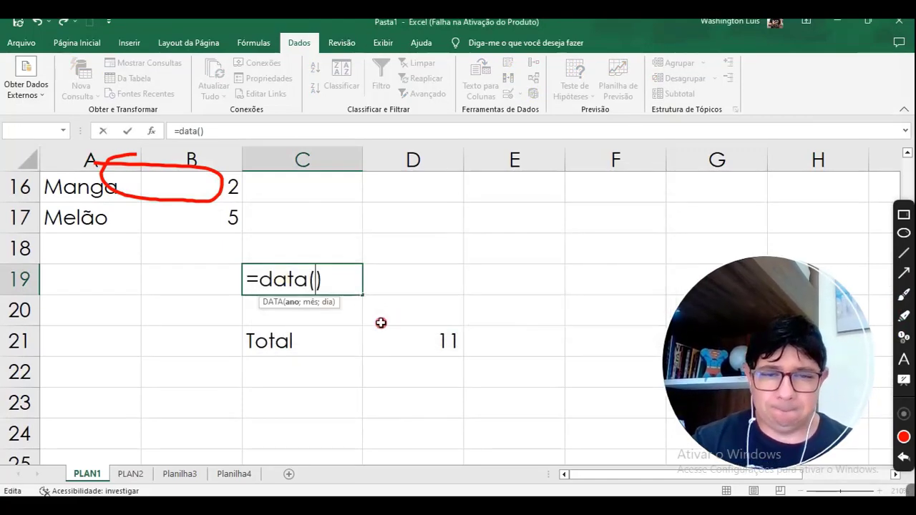
Cancel the broken formula and enter =HOJE() in C19 so it shows 03/04/2023
drag(339, 280, 257, 281)
click(236, 286)
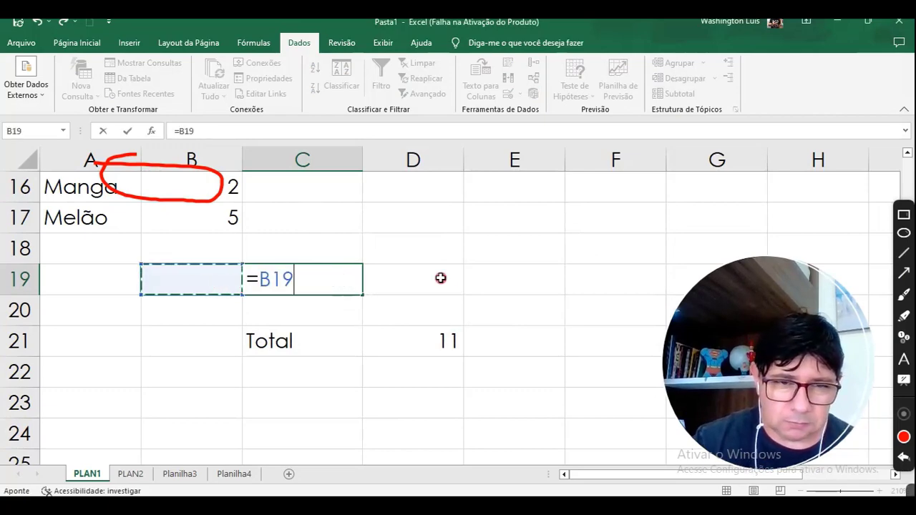
key(Escape)
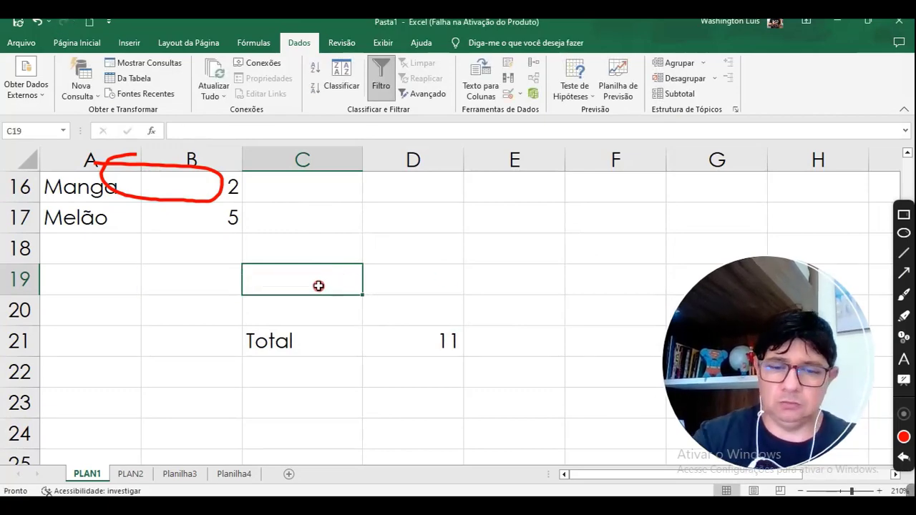
text(=hoje())
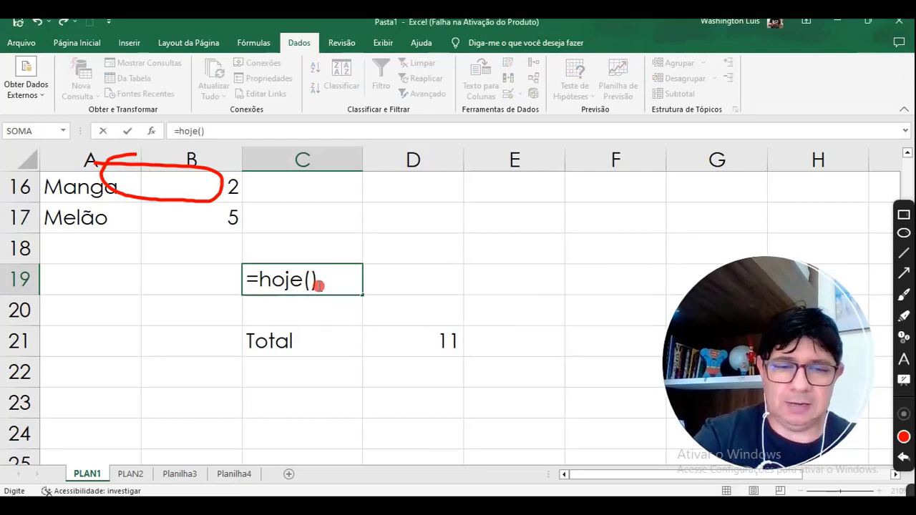
key(Return)
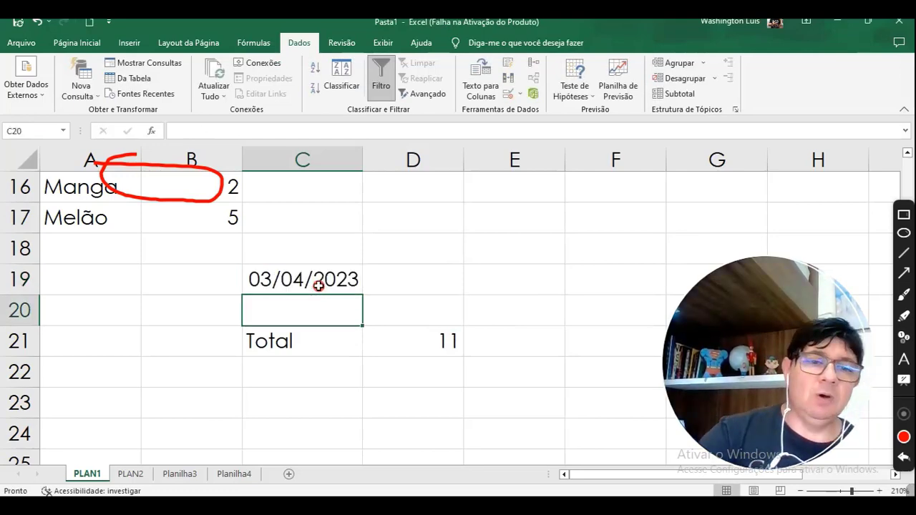
click(318, 285)
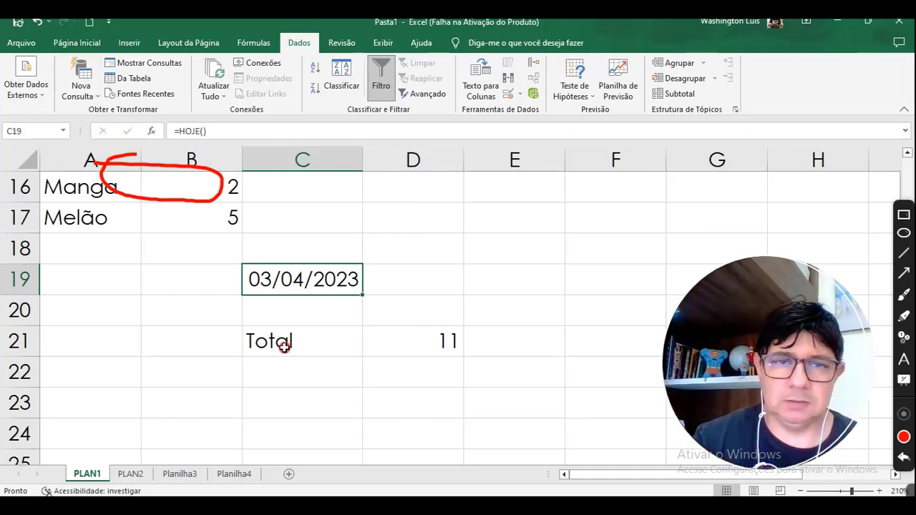
Minimize Excel, the Chrome Instagram window and Camtasia so the PowerPoint slideshow shows again
click(834, 27)
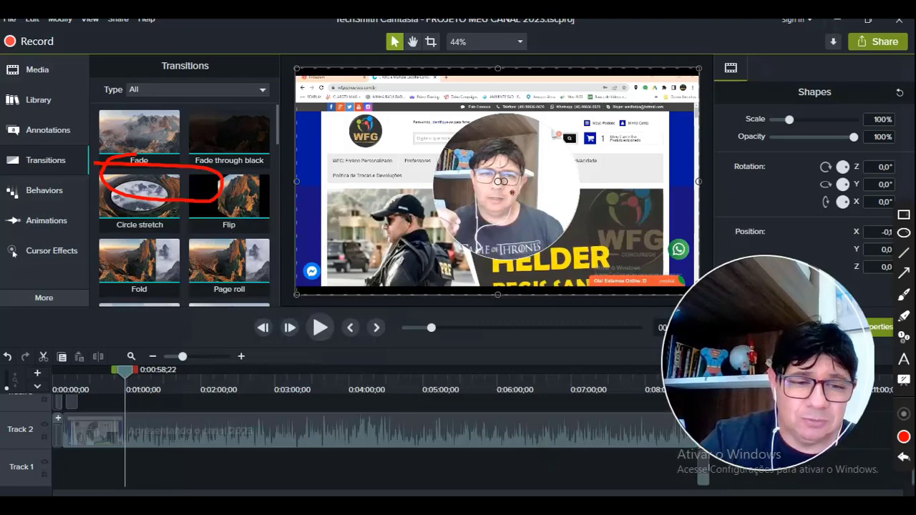
key(alt+Tab)
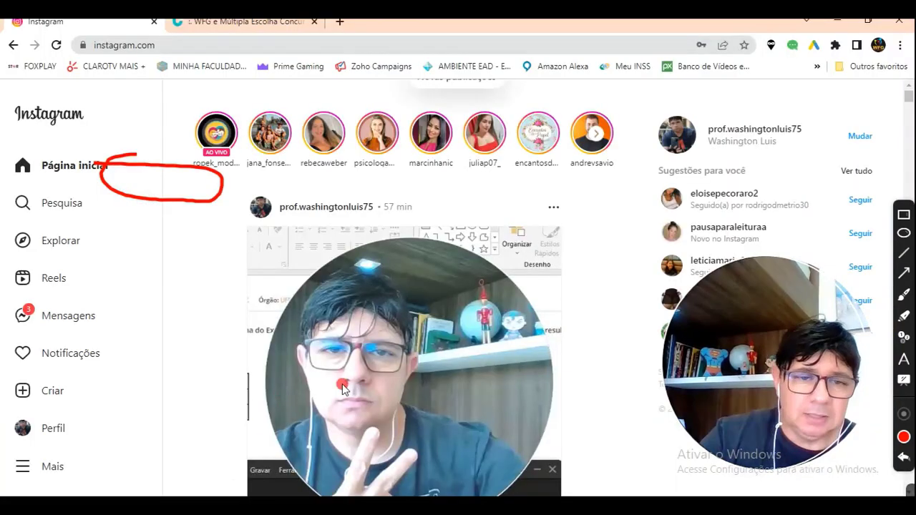
click(836, 21)
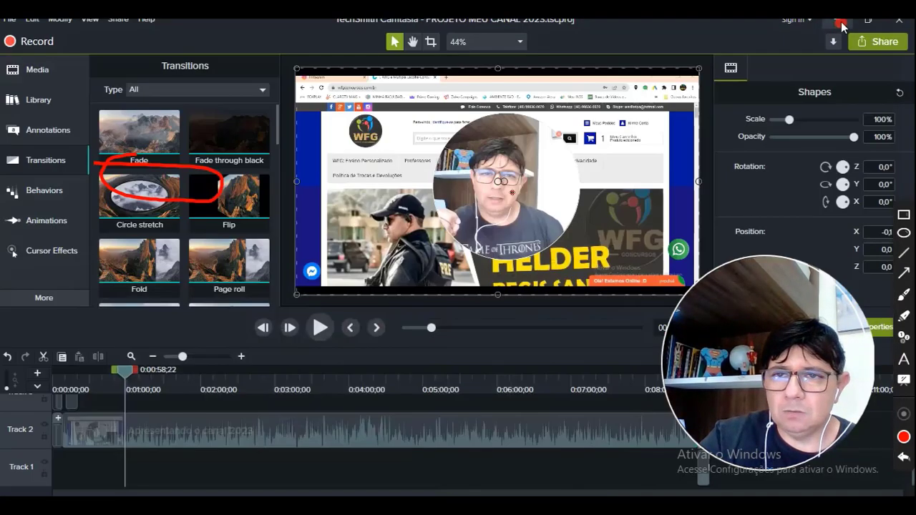
click(841, 26)
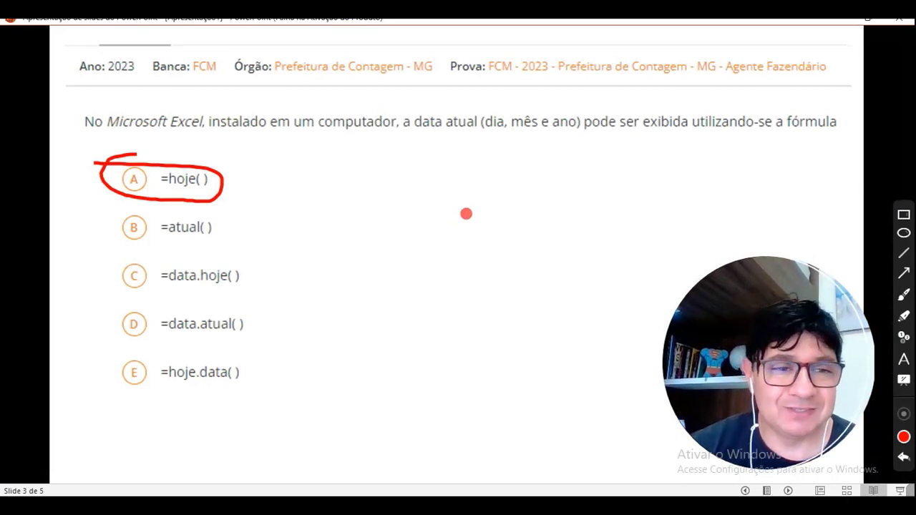
Erase the red ellipse around option A and advance the slideshow to slide 4
click(908, 299)
click(905, 314)
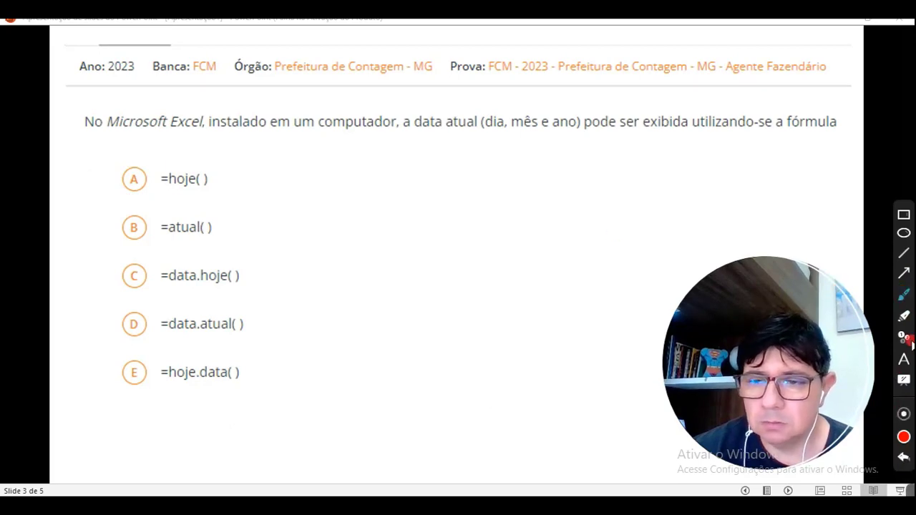
click(905, 296)
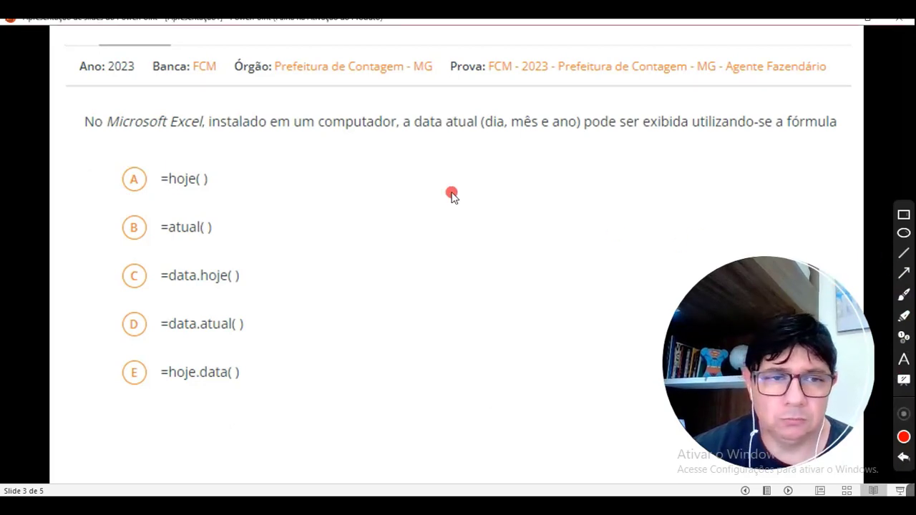
key(Right)
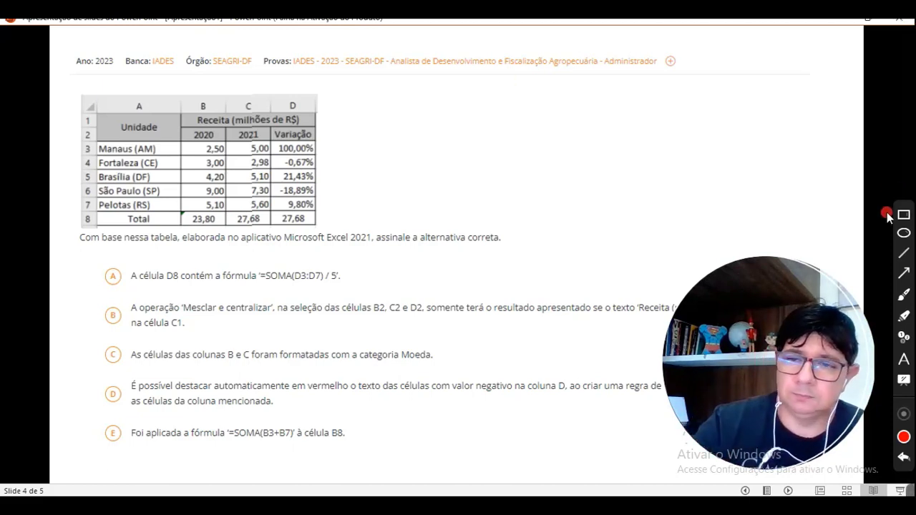
Circle 27,68 in D8 in red, bracket Variação rows D3:D8 and write '% 5' beside it
click(904, 293)
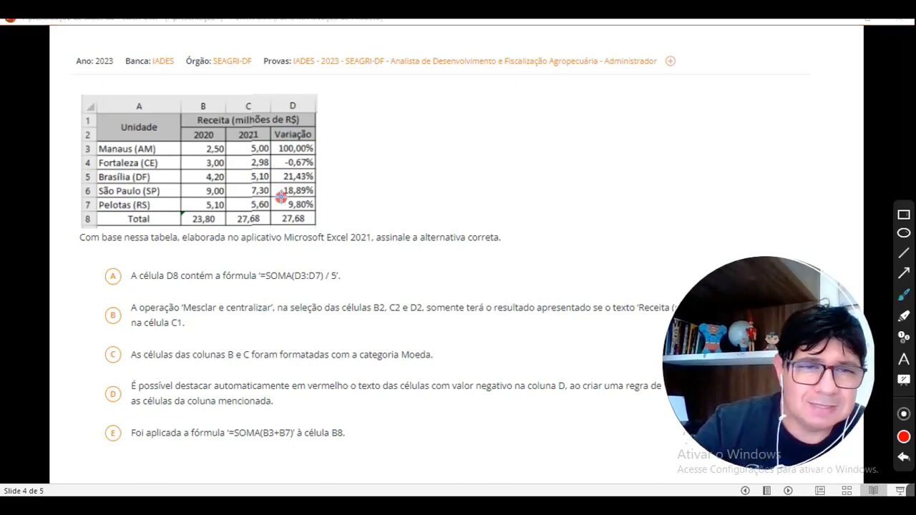
drag(292, 207, 292, 209)
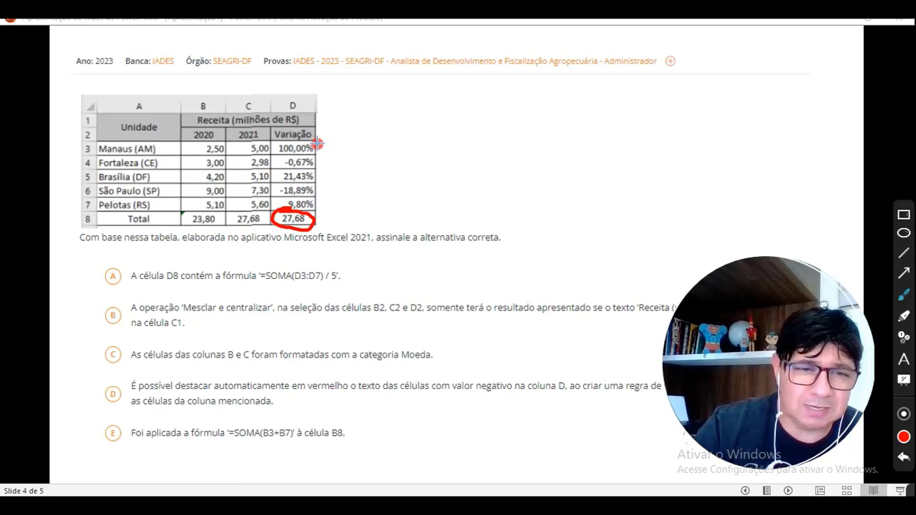
drag(329, 144, 324, 212)
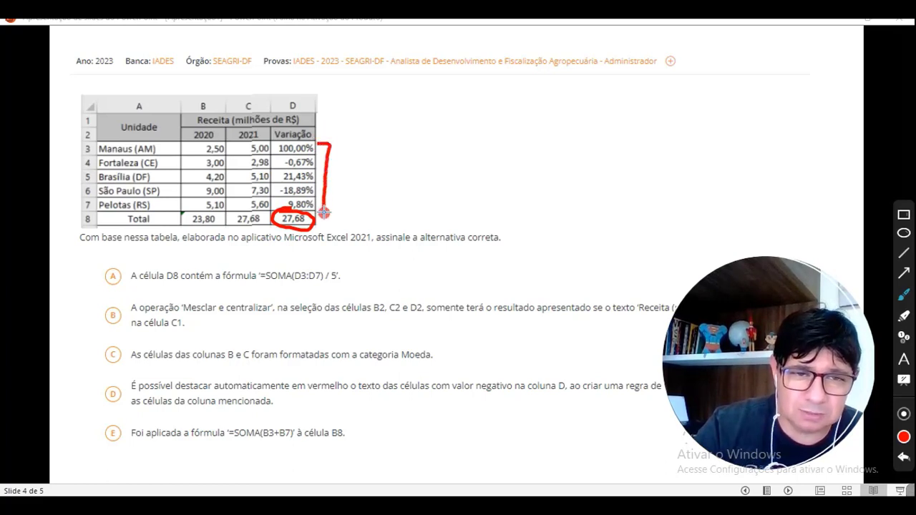
drag(355, 168, 344, 185)
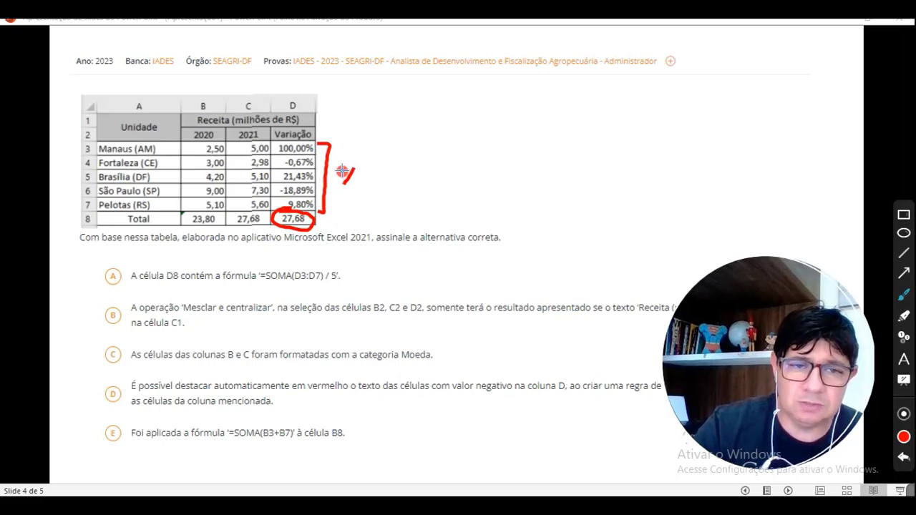
click(343, 171)
click(353, 180)
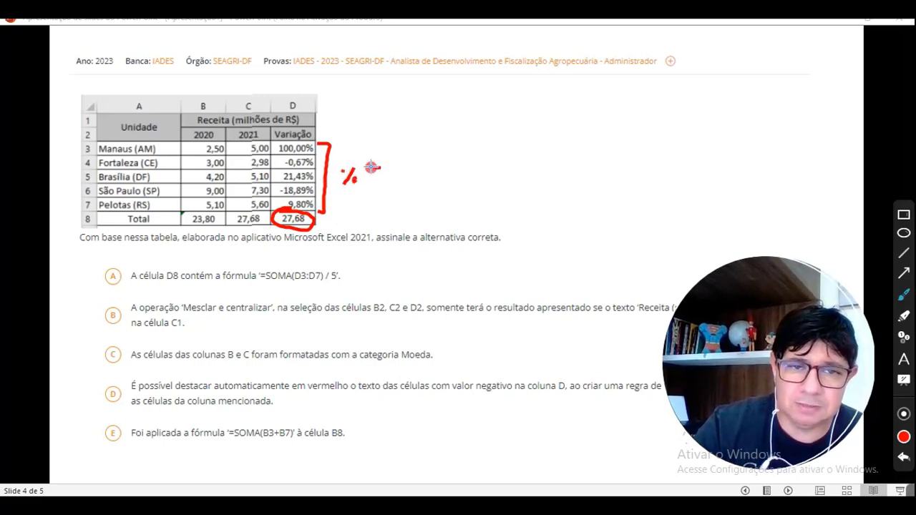
drag(379, 177, 369, 186)
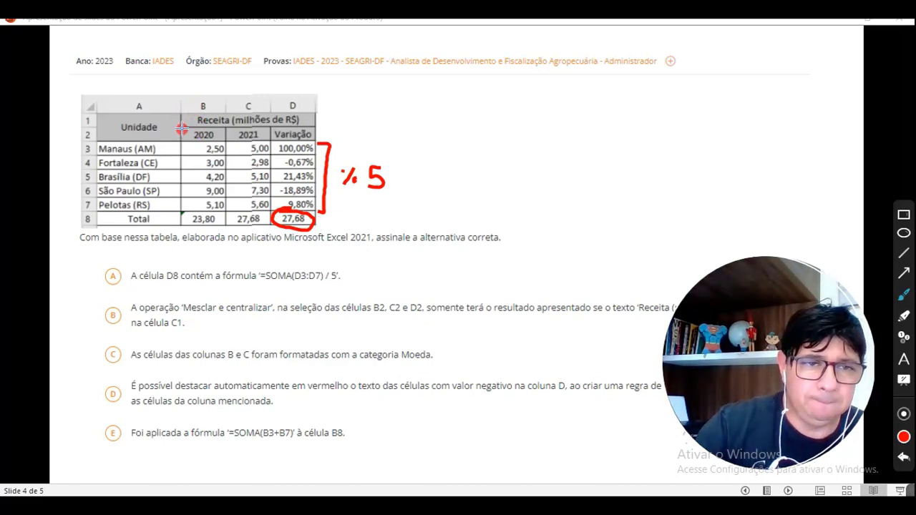
Draw a red box around the 2020, 2021 and Variação headers in B2:D2
mouse_move(182, 129)
mouse_down()
mouse_move(196, 140)
mouse_move(271, 126)
mouse_move(180, 130)
mouse_up()
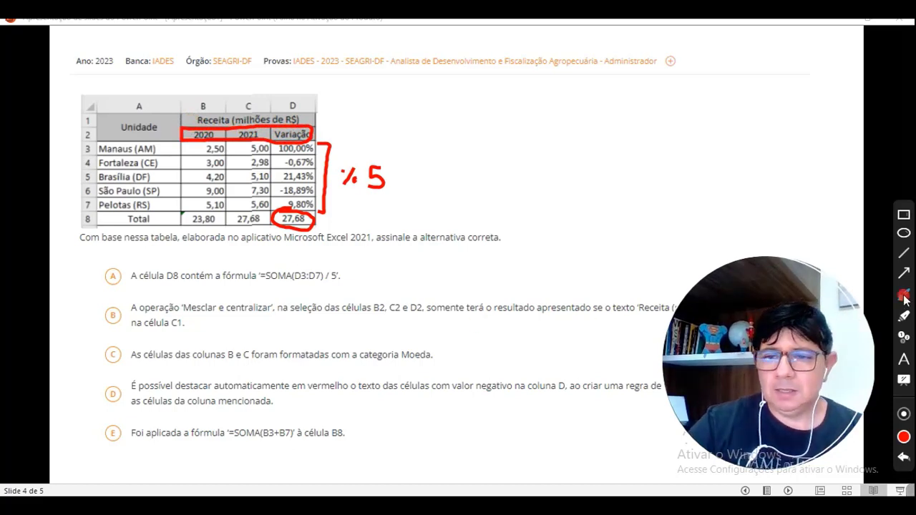
drag(806, 346, 851, 134)
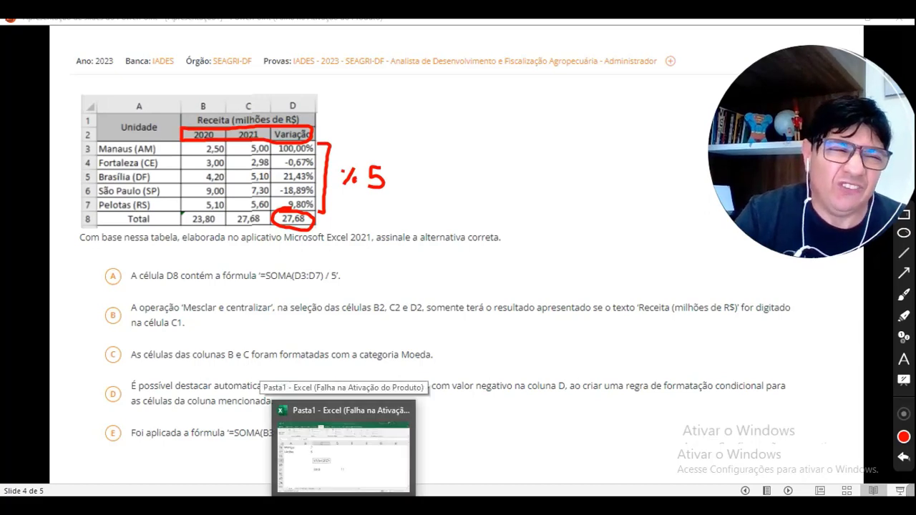
In Excel, unmerge the Receita de Milhões title across A2:D2 with Mesclar e Centralizar
key(alt+Tab)
click(114, 284)
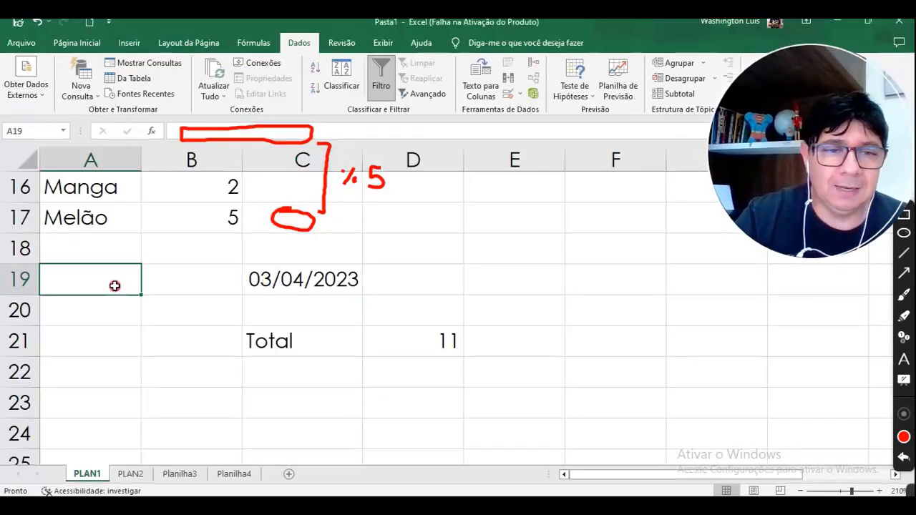
click(165, 257)
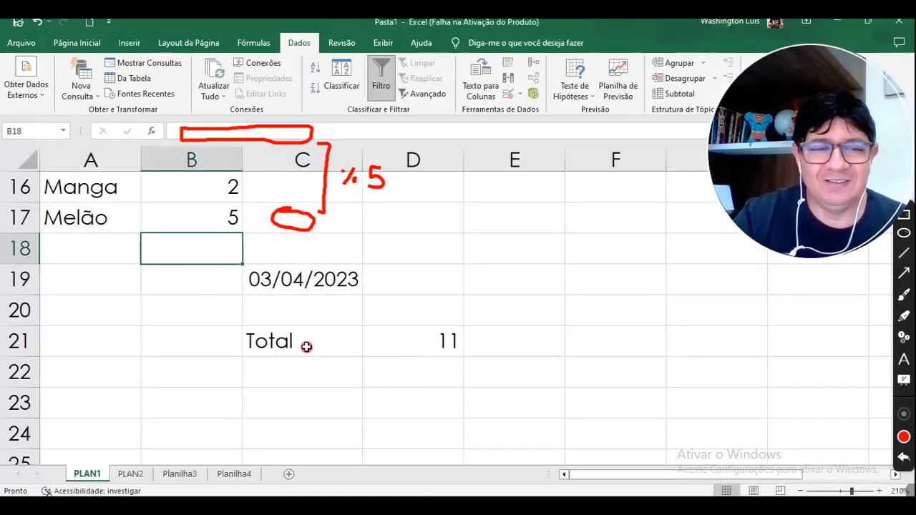
click(179, 311)
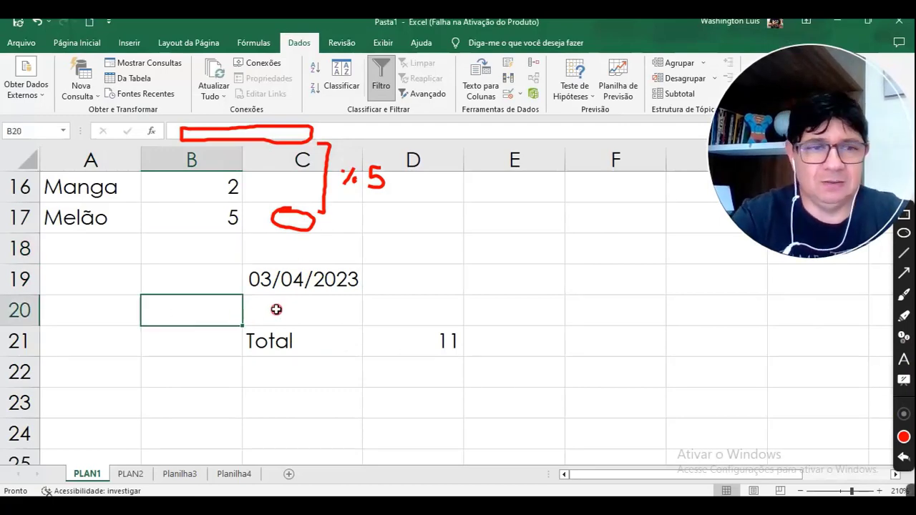
scroll(276, 309, up, 5)
click(146, 198)
click(205, 225)
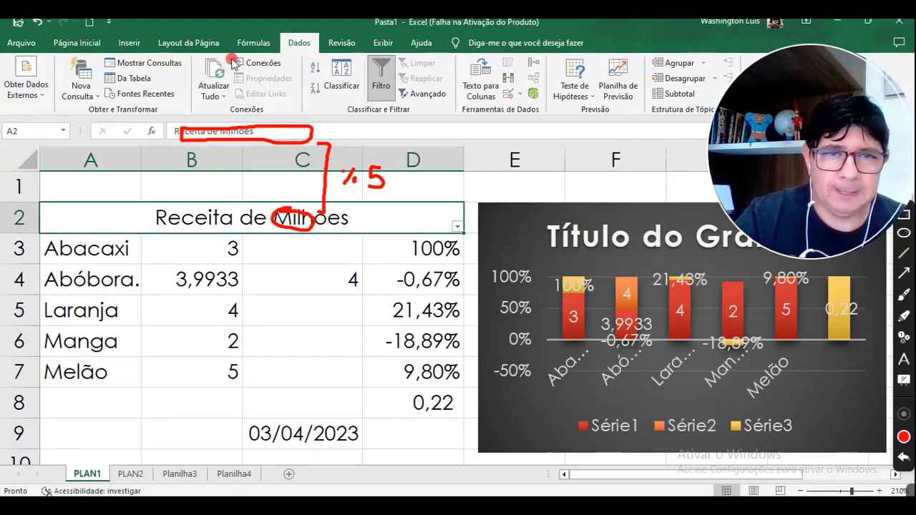
click(77, 42)
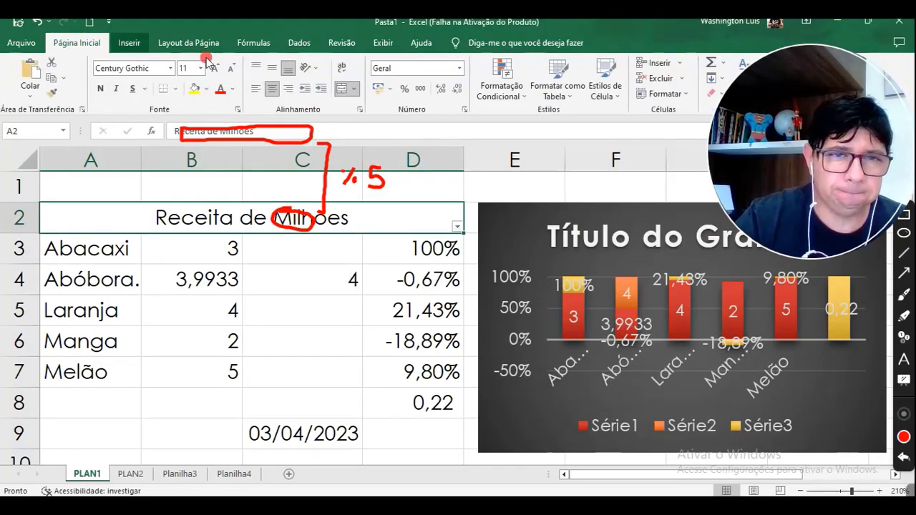
click(343, 90)
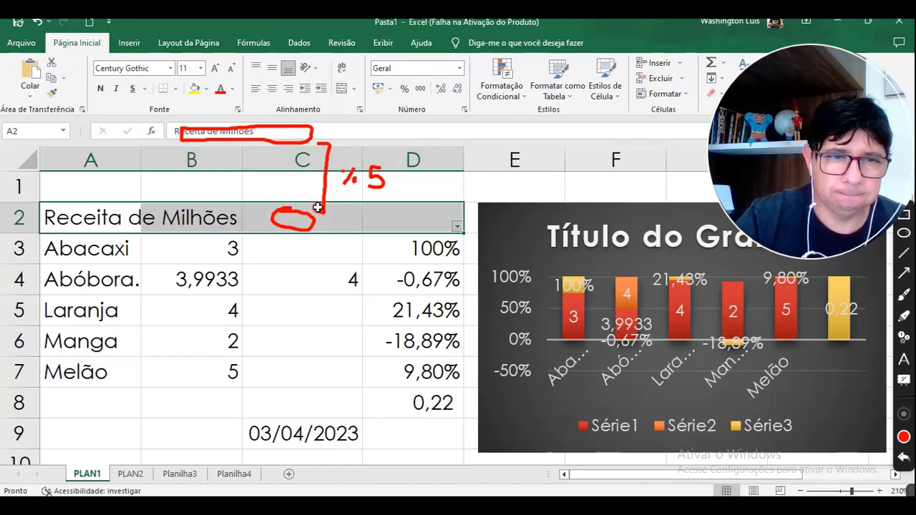
click(310, 248)
Clear all the red ink marks and delete the chart from the PLAN1 sheet
click(76, 214)
click(193, 214)
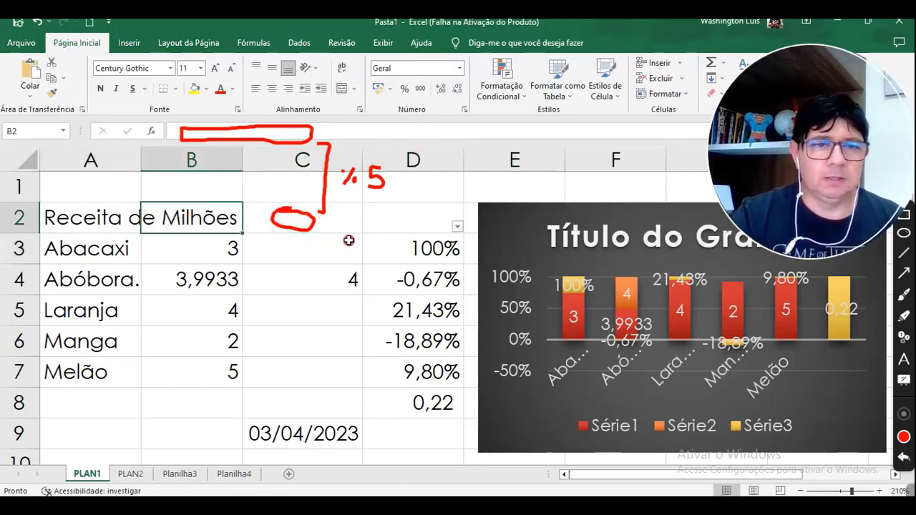
click(908, 461)
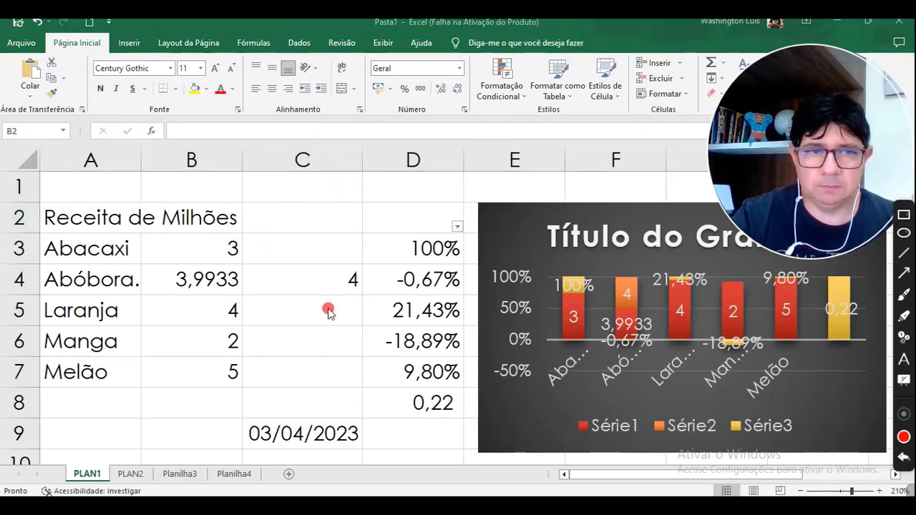
click(510, 224)
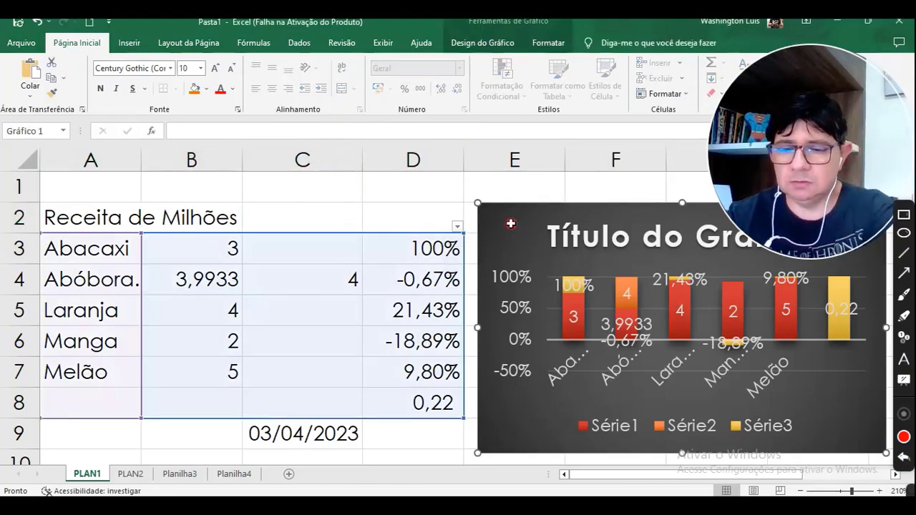
key(Delete)
click(513, 242)
click(192, 214)
Move the Receita de Milhões title from A2 to B2, then up to B1
click(86, 224)
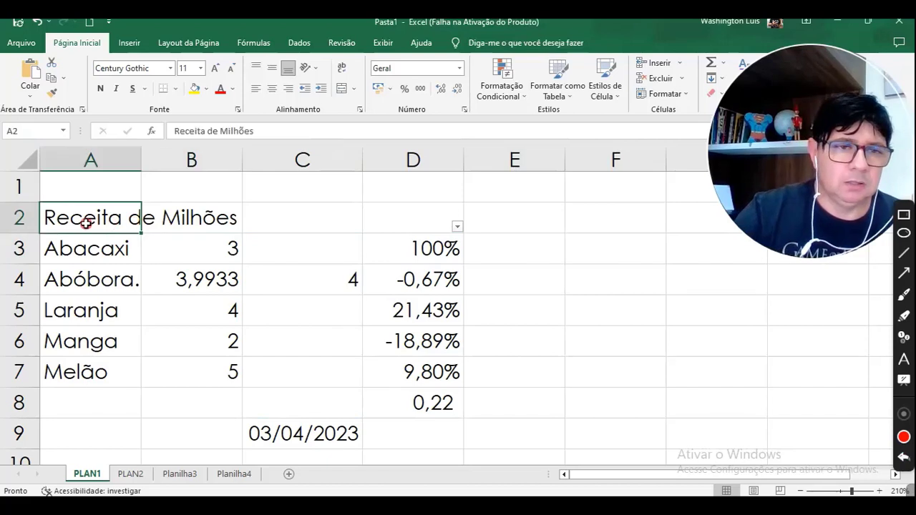
drag(80, 232, 211, 224)
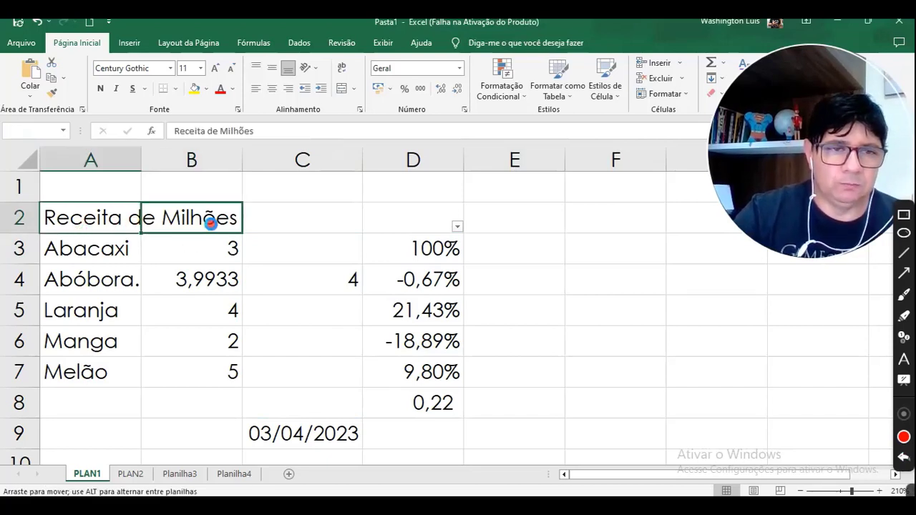
click(275, 308)
click(188, 225)
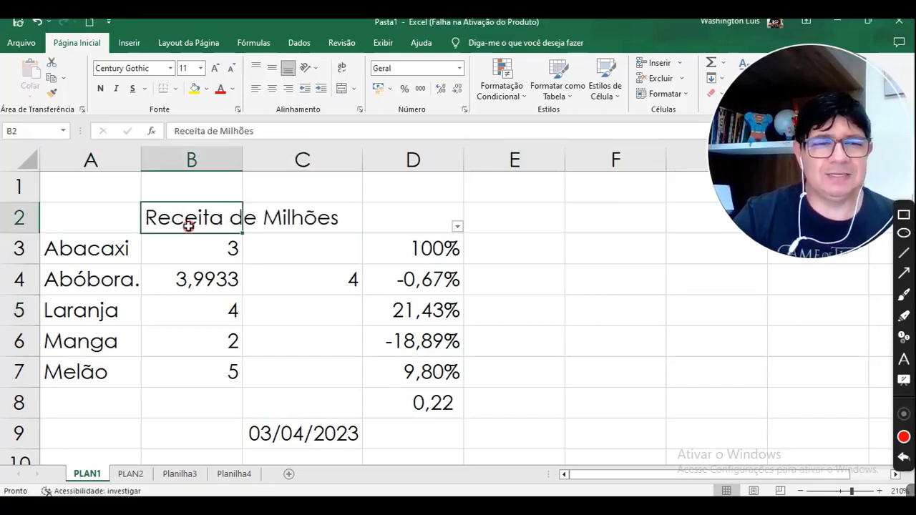
drag(188, 233, 188, 186)
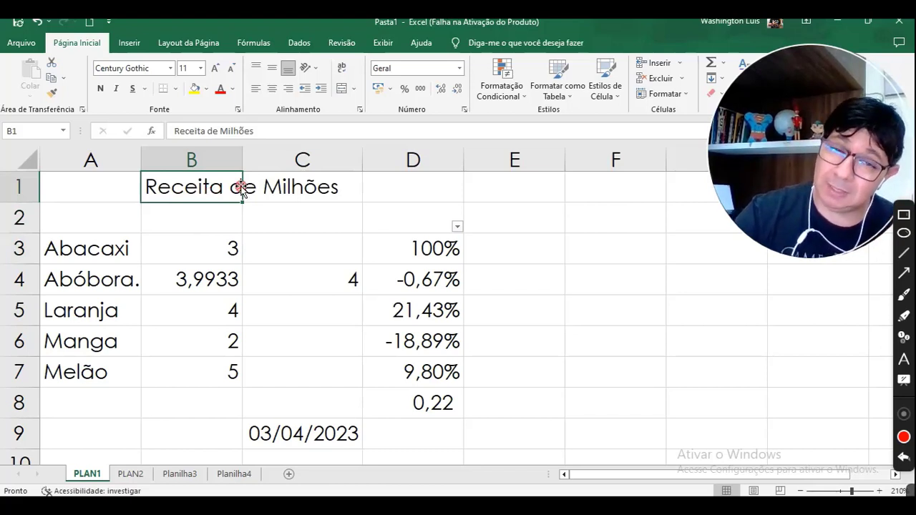
click(162, 224)
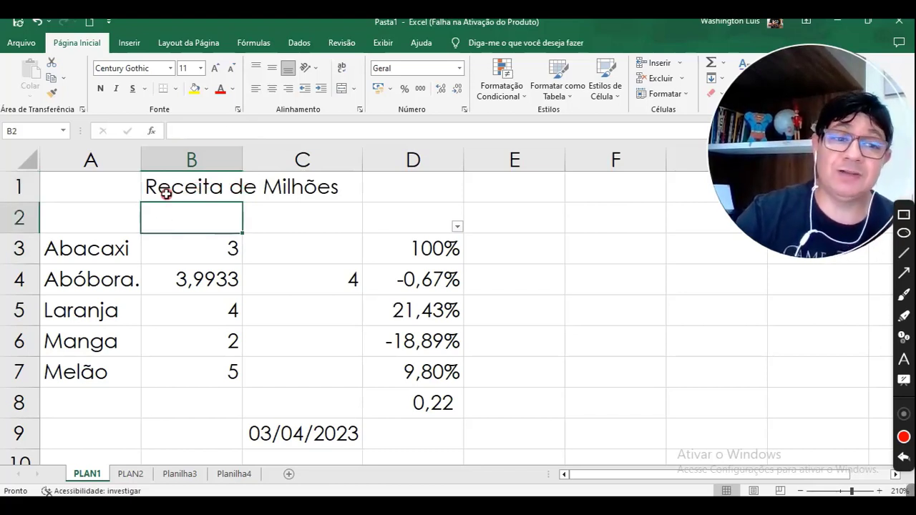
click(164, 189)
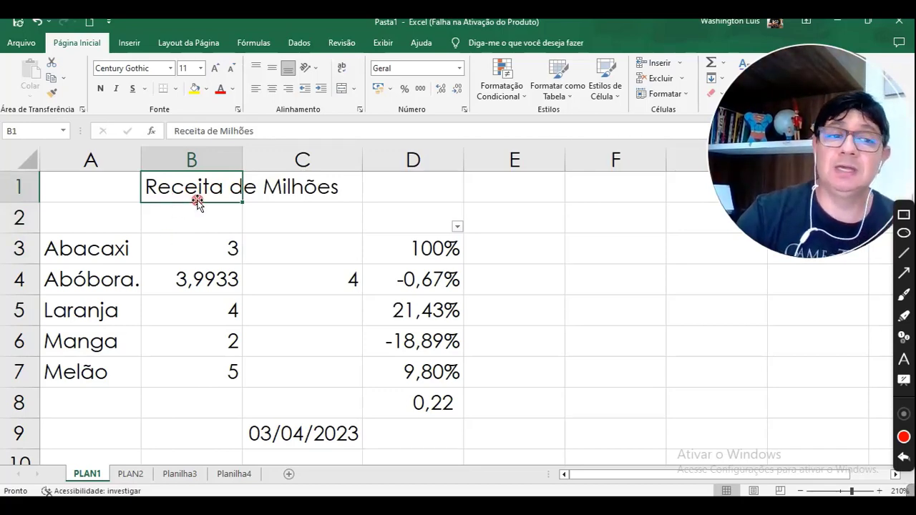
Merge and centre the title across B1:D1 with Mesclar e Centralizar
drag(199, 188, 391, 195)
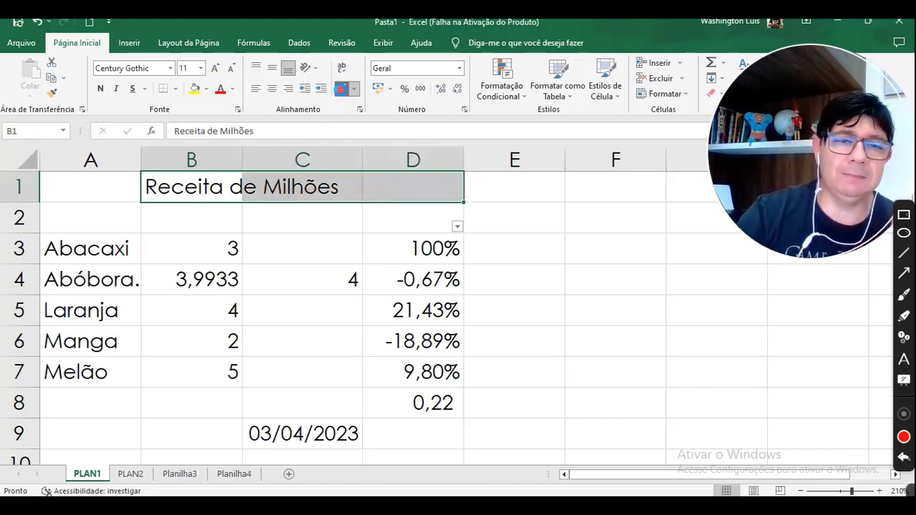
click(342, 89)
click(354, 286)
click(294, 196)
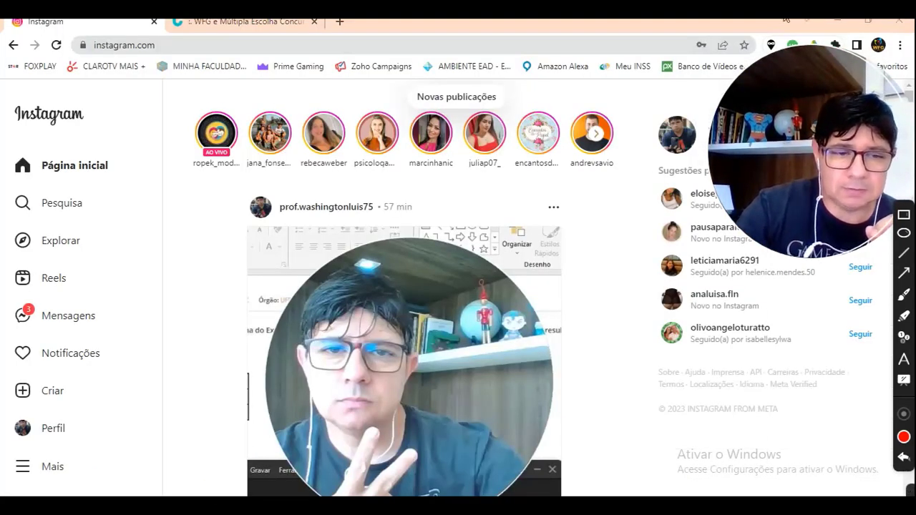
Minimize Chrome and bring the slide 4 PowerPoint slideshow back in front of Excel
click(834, 22)
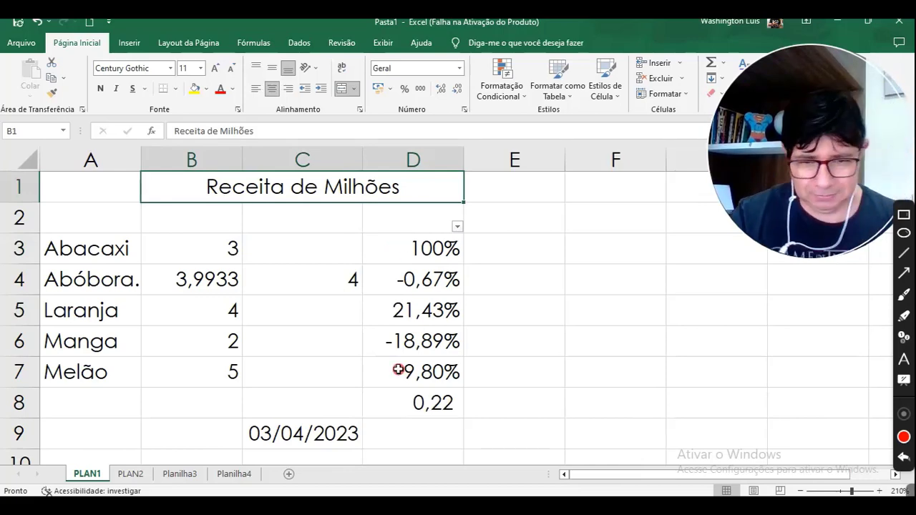
click(386, 448)
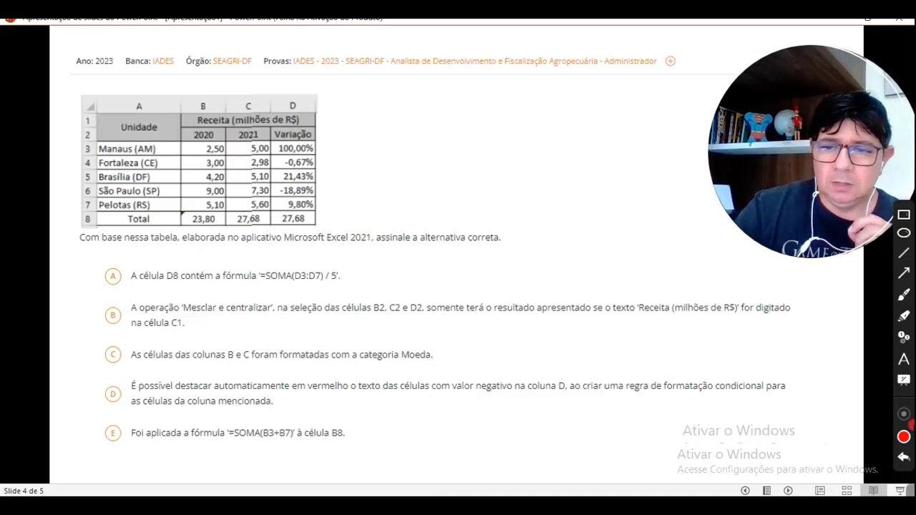
In red pen, underline option B's 'Mesclar e centralizar' and 'B2, C2 e D2', and box B3:C7
click(905, 296)
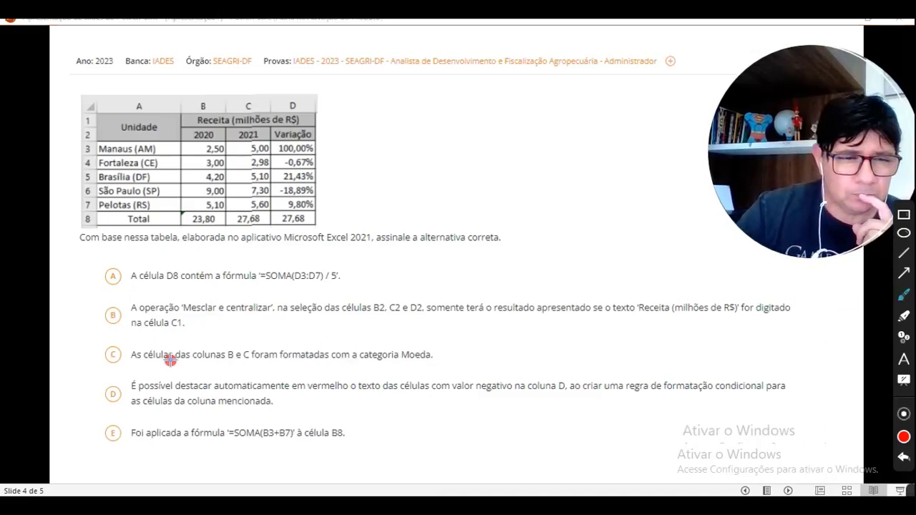
drag(189, 314, 272, 323)
drag(378, 318, 424, 318)
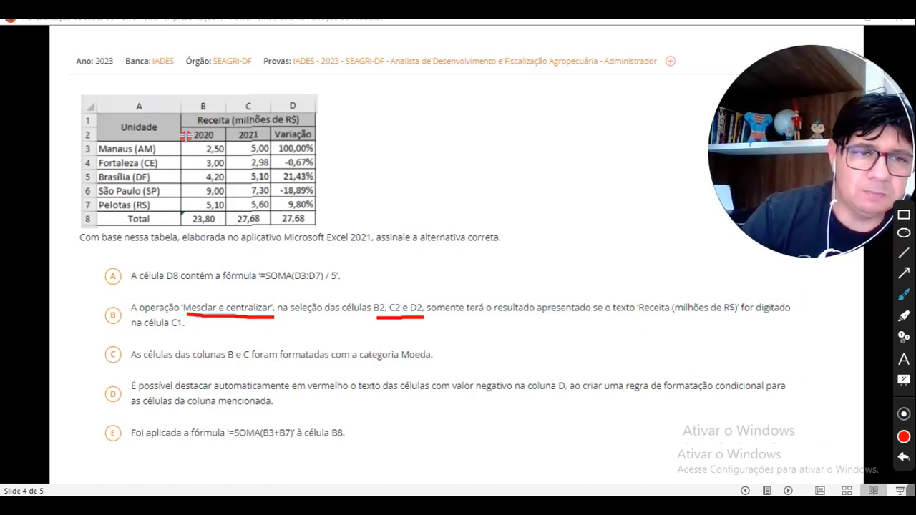
mouse_move(183, 145)
mouse_down()
mouse_move(195, 207)
mouse_move(267, 209)
mouse_move(277, 162)
mouse_move(248, 139)
mouse_move(190, 138)
mouse_up()
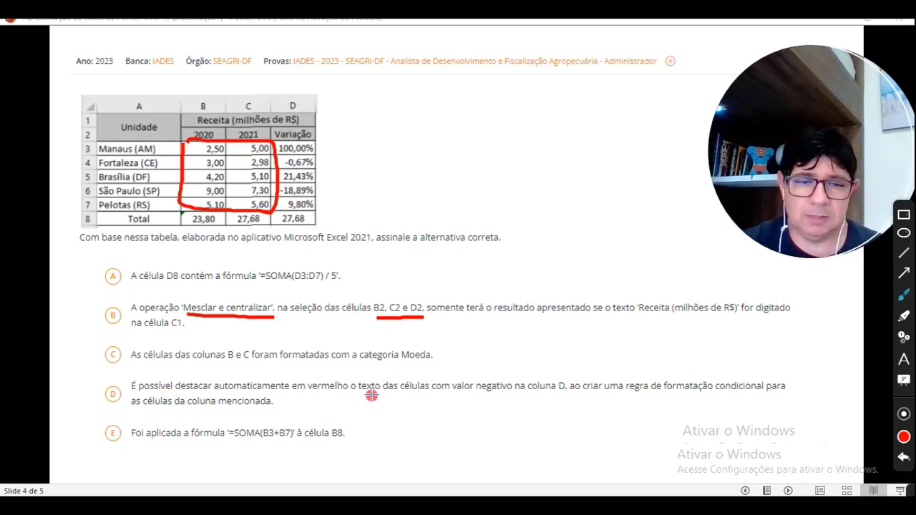
Clear all ink, then draw a red arrow to column D and underline 'regra de formatação condicional'
click(906, 456)
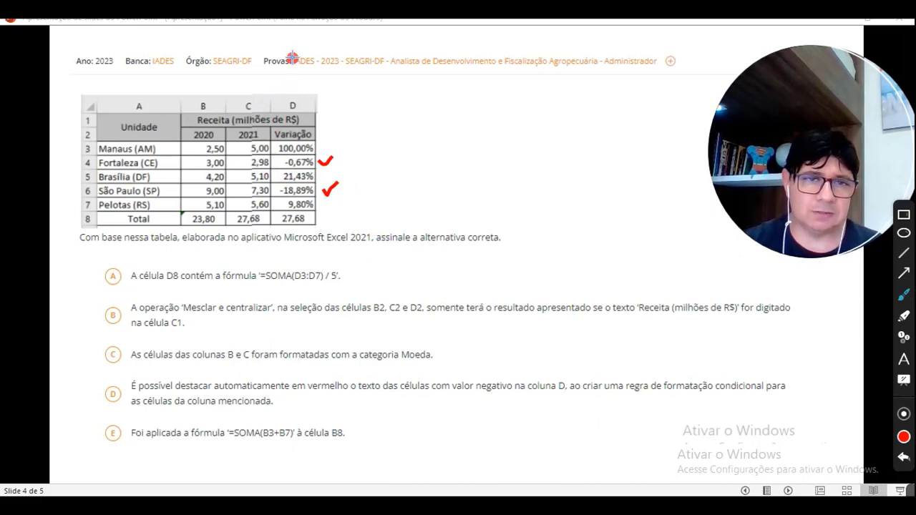
drag(303, 84, 285, 82)
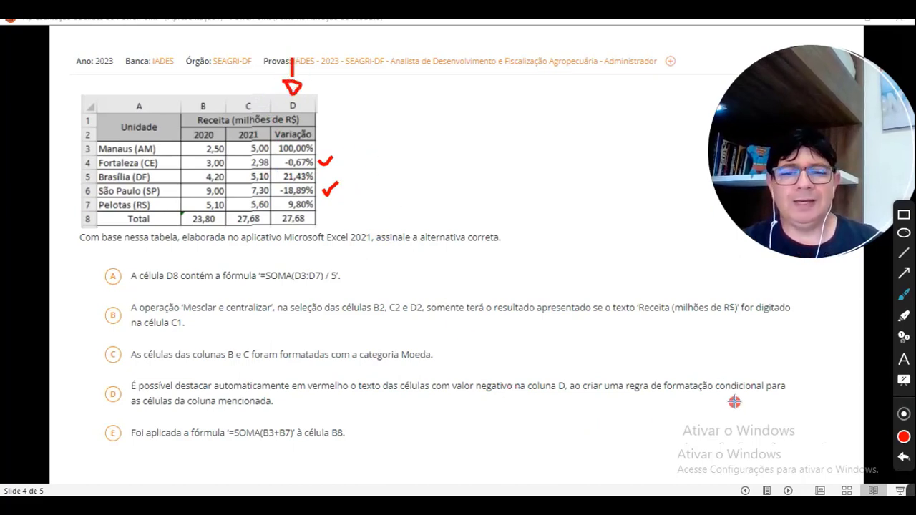
drag(630, 398, 618, 395)
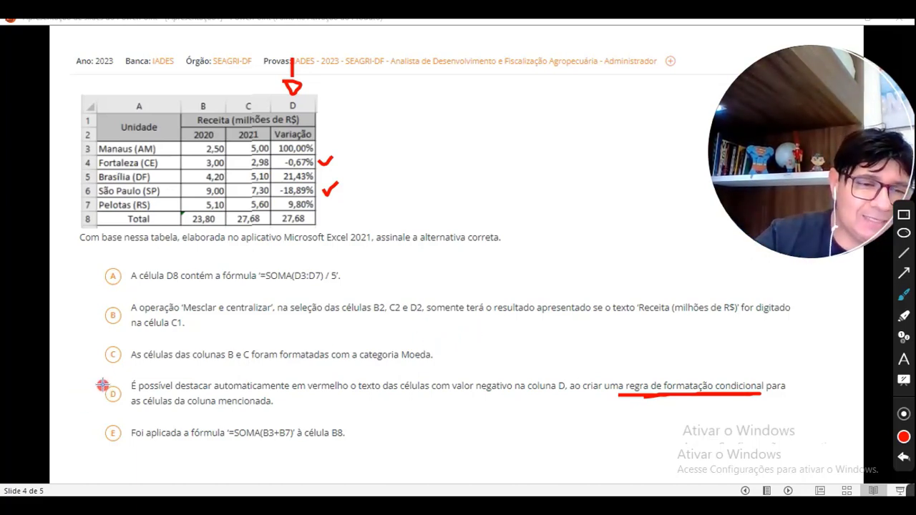
Circle option D and the column B values 2,50, 5,10 and 23,80 in red ink
drag(107, 378, 89, 374)
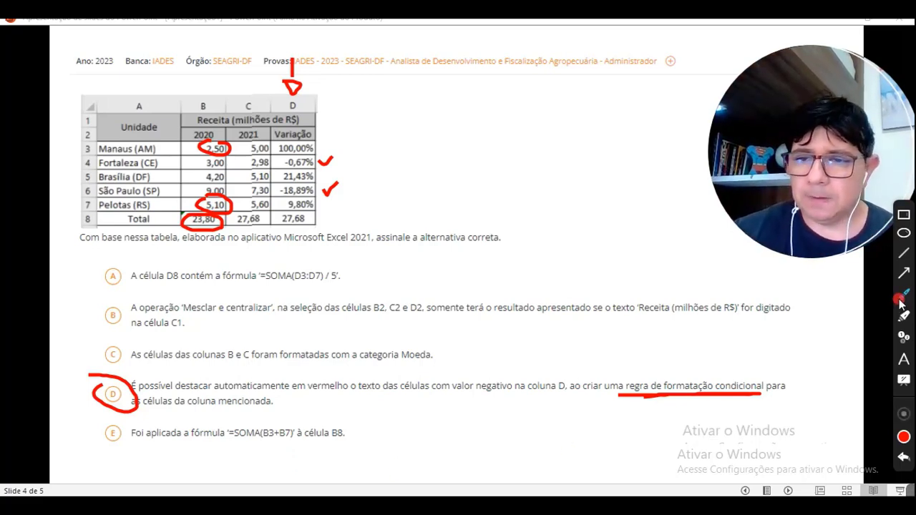
drag(830, 79, 418, 107)
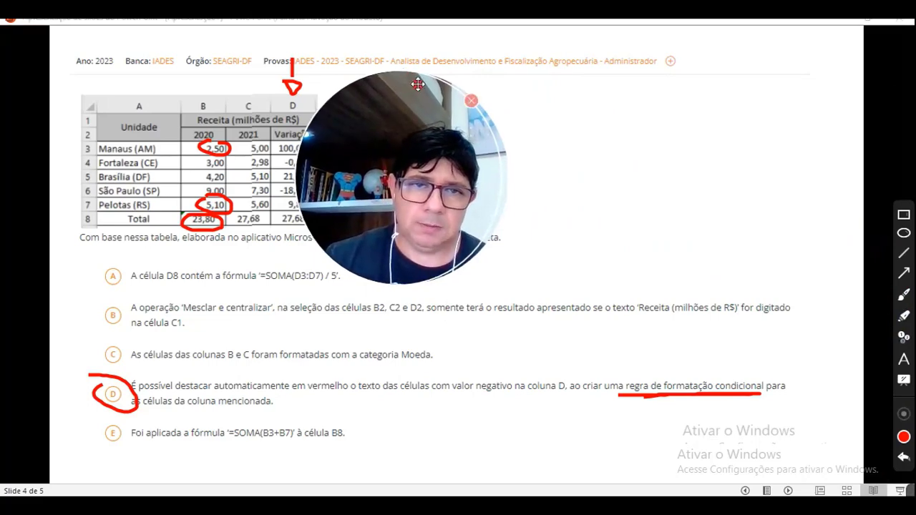
mouse_move(418, 83)
mouse_down()
mouse_move(430, 420)
mouse_move(442, 449)
mouse_up()
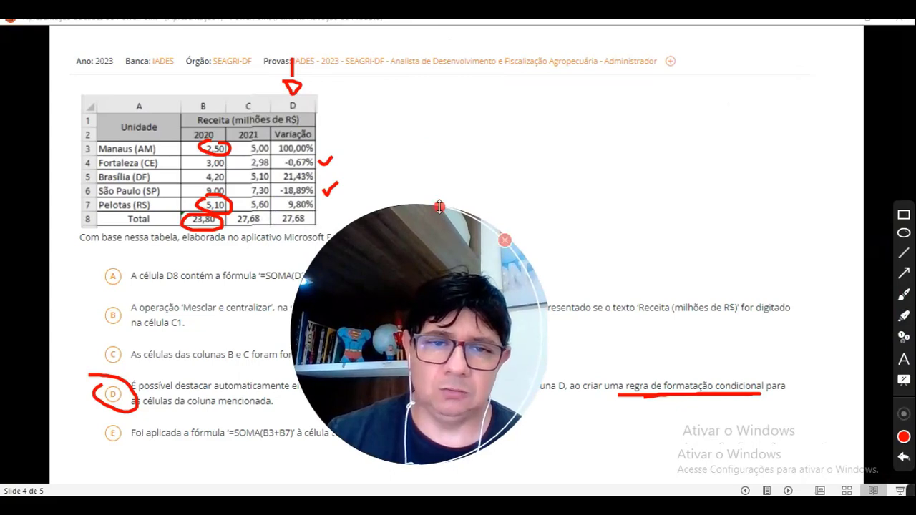
drag(439, 207, 429, 122)
mouse_move(393, 179)
mouse_down()
mouse_move(436, 165)
mouse_move(462, 179)
mouse_up()
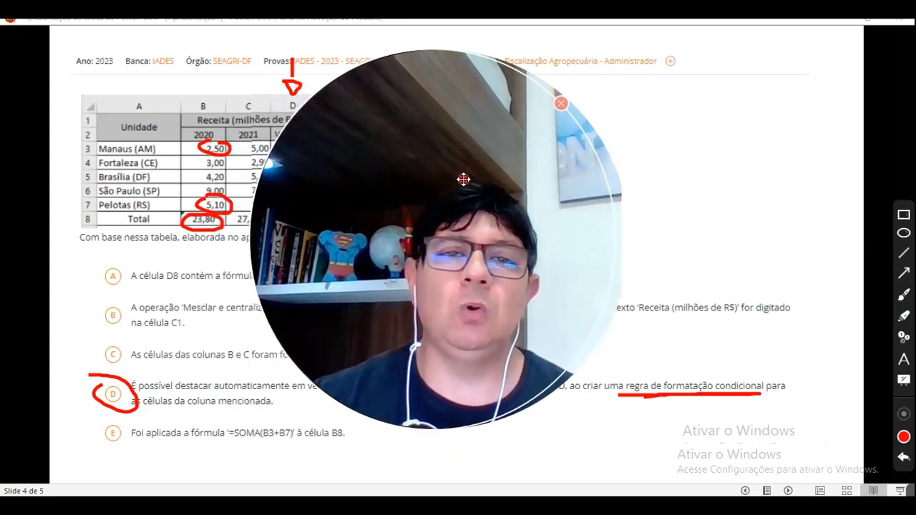